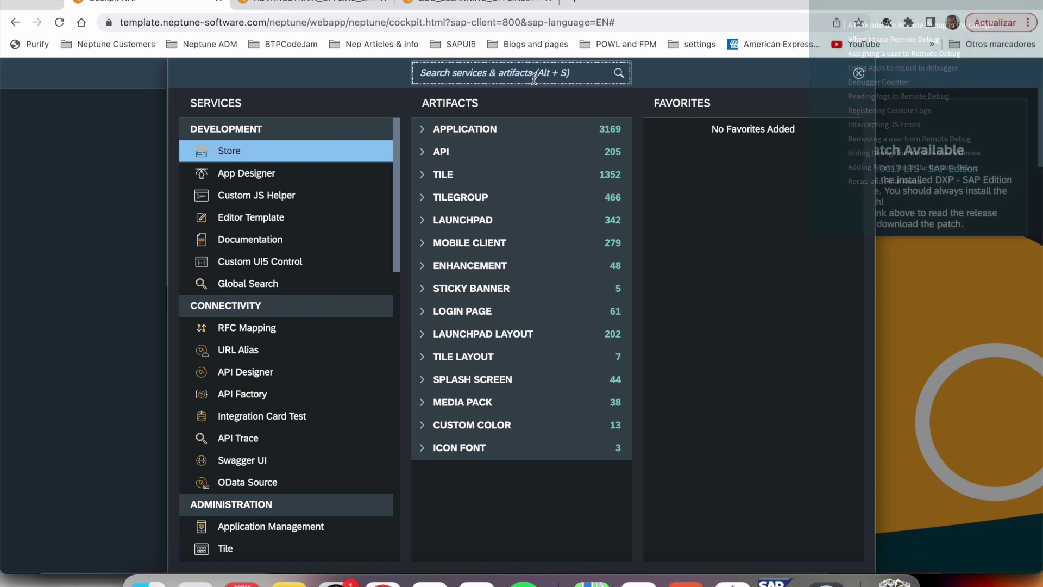
# - Open Remote Debug and add the SAP username as a debug user, enabled and with client debug buttons not hidden
pyautogui.click(292, 151)
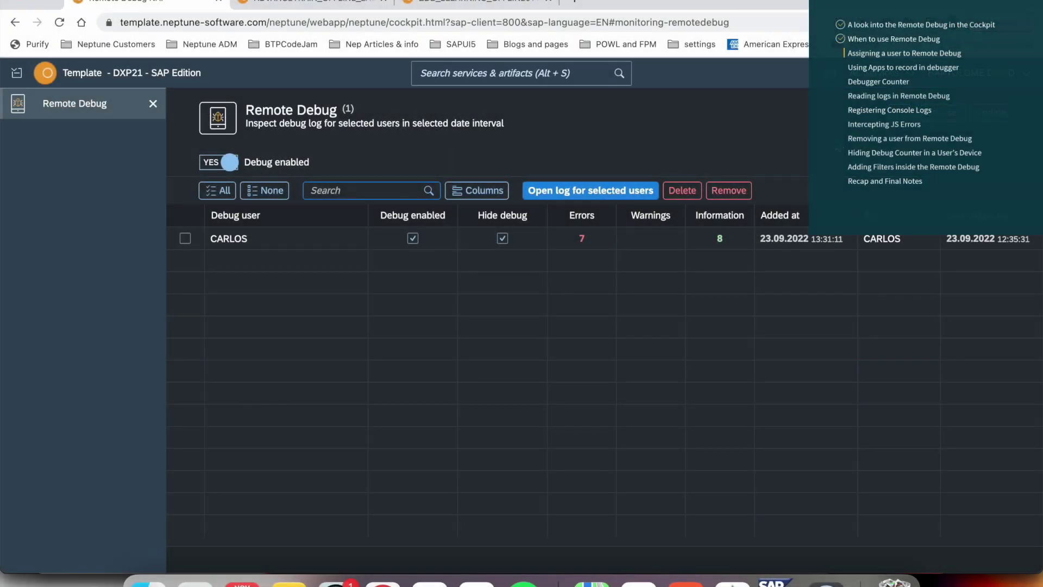
pyautogui.click(940, 113)
pyautogui.write('DAVID')
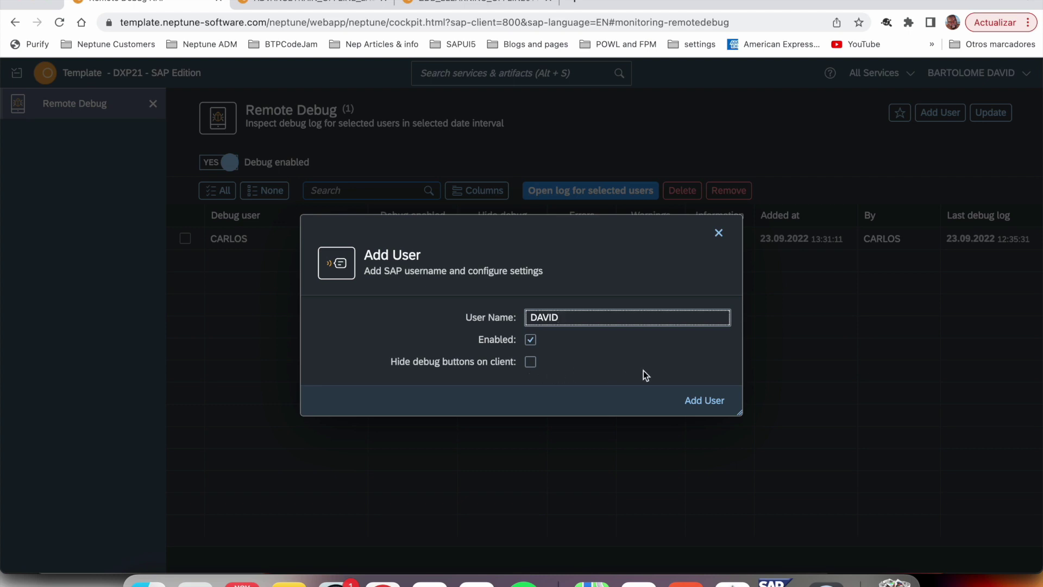
pyautogui.click(704, 400)
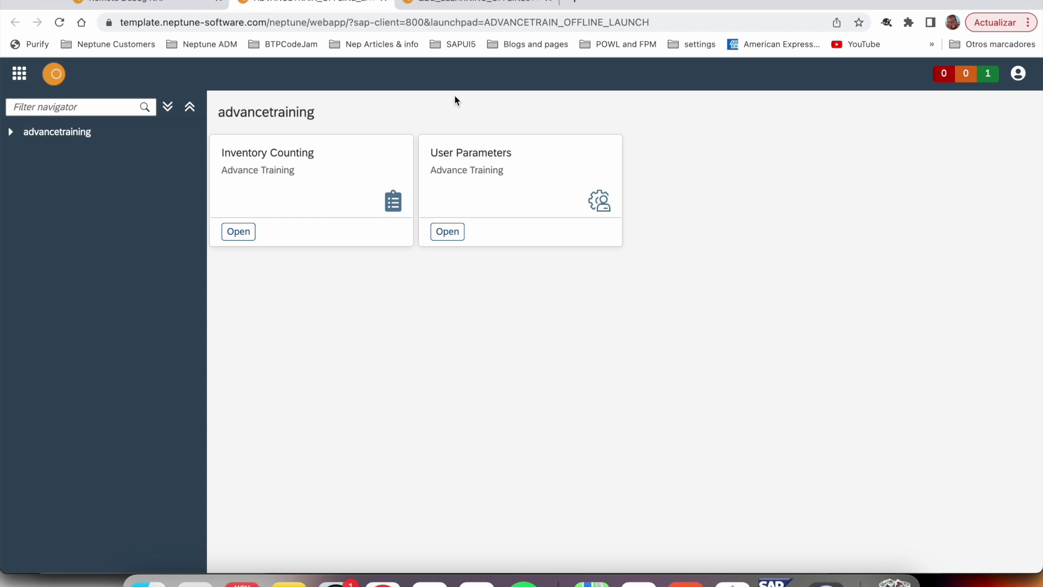
# - Open Inventory Counting in the advancetraining launchpad and select materials 170DS55001C-184M and Concrete tie 7x9x9
pyautogui.click(242, 232)
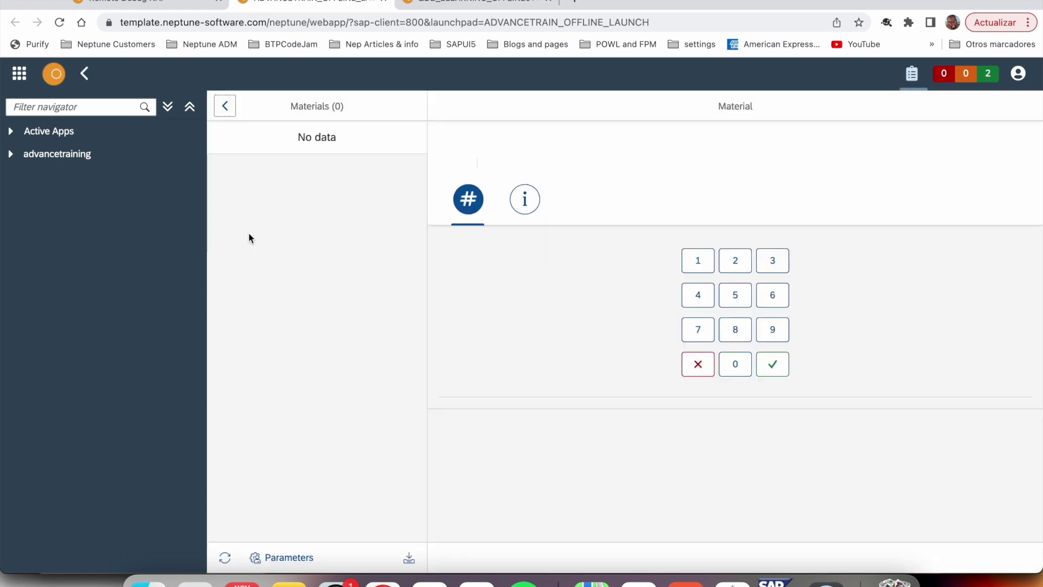
pyautogui.click(344, 173)
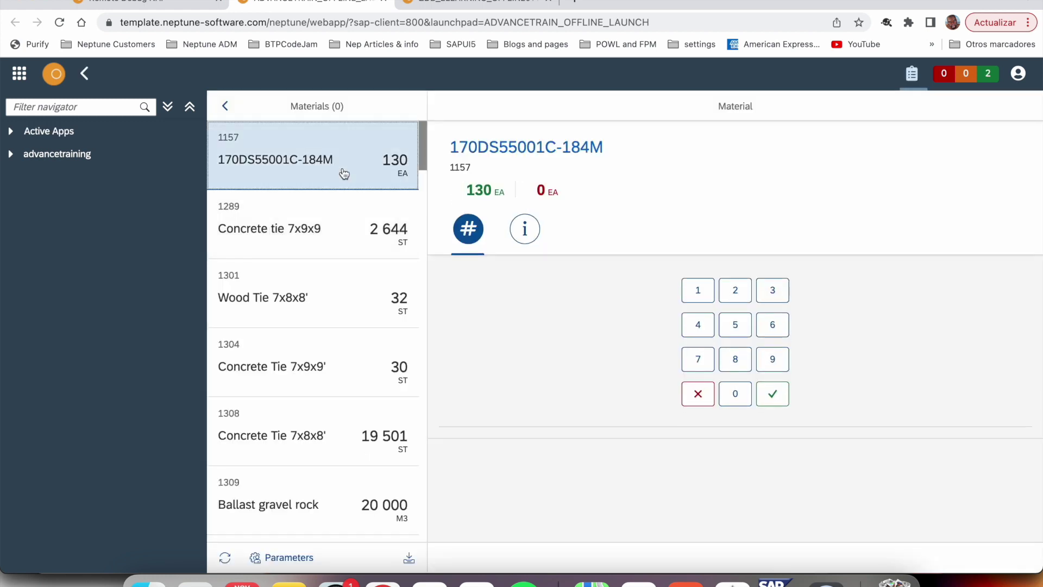
pyautogui.click(336, 233)
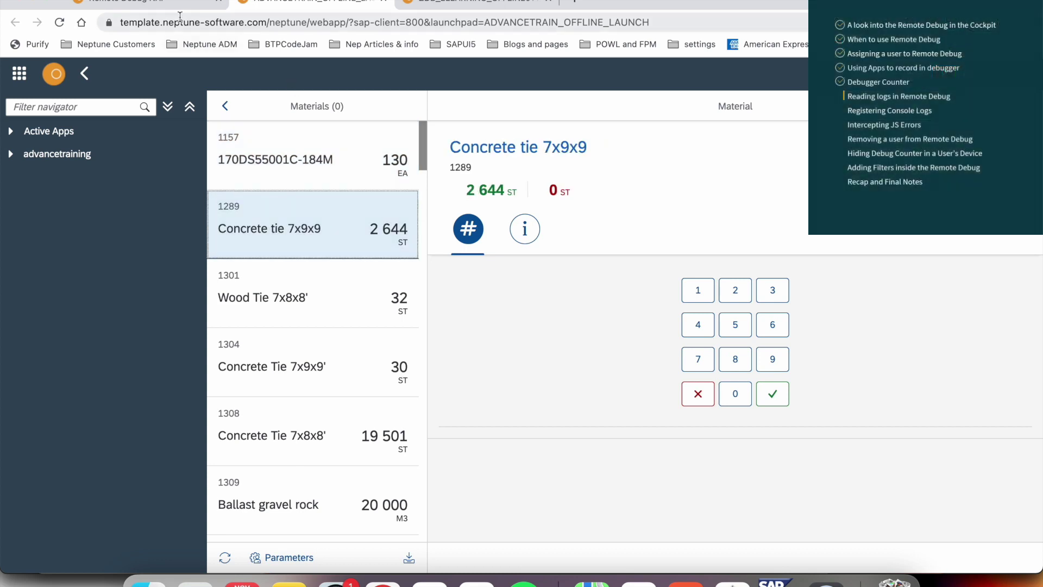
# - Refresh the Remote Debug user list, open the newly added user's log, and widen its Configuration / Application column
pyautogui.click(141, 3)
pyautogui.click(991, 113)
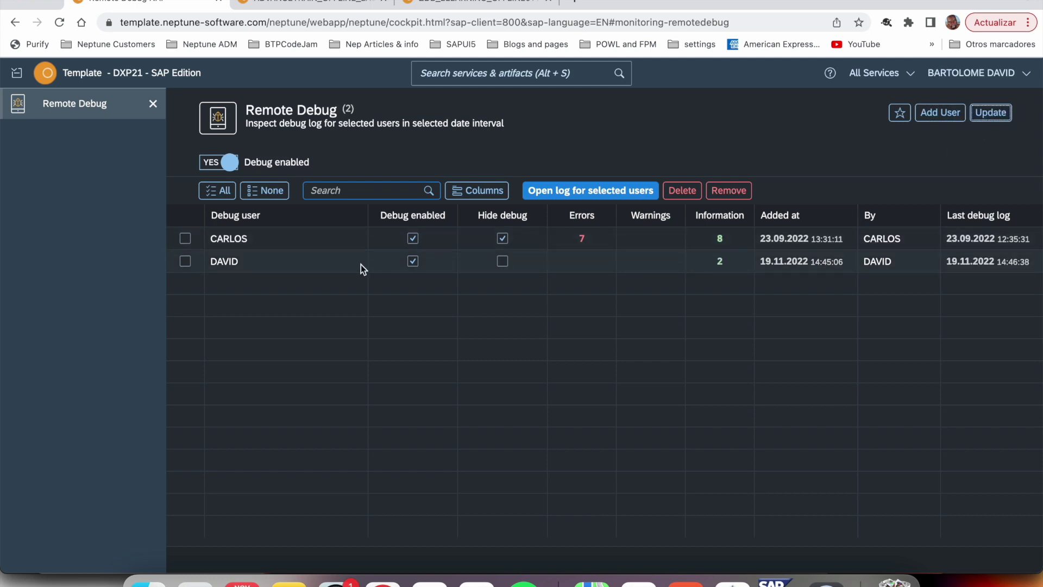
pyautogui.click(185, 262)
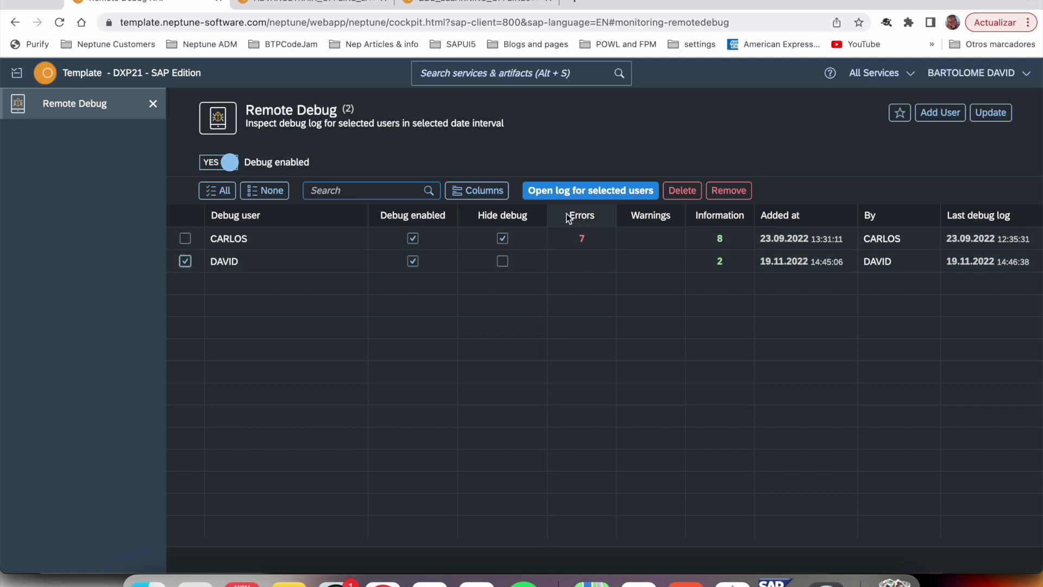
pyautogui.click(593, 198)
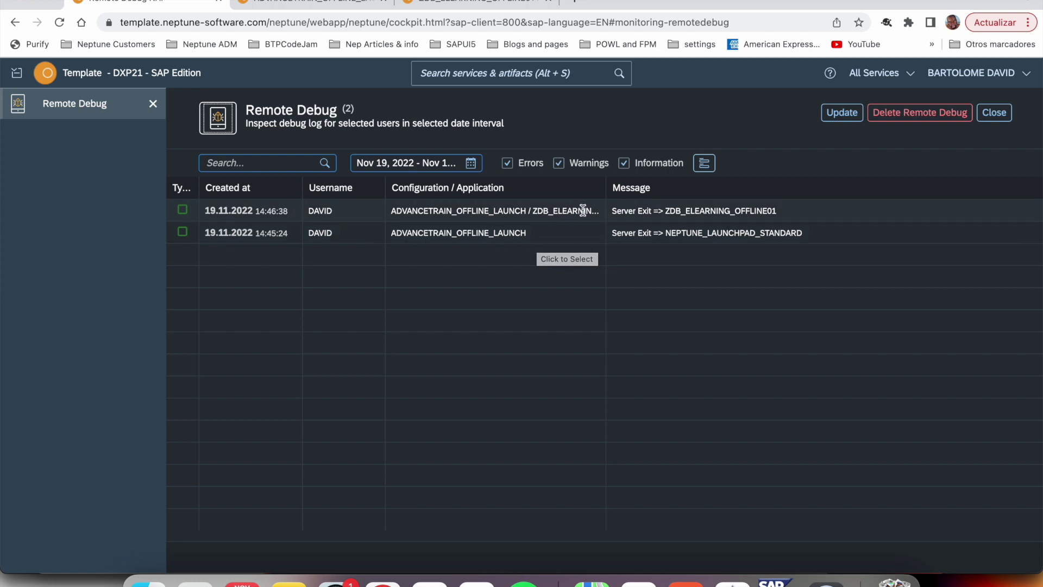
pyautogui.moveTo(607, 187); pyautogui.dragTo(658, 198)
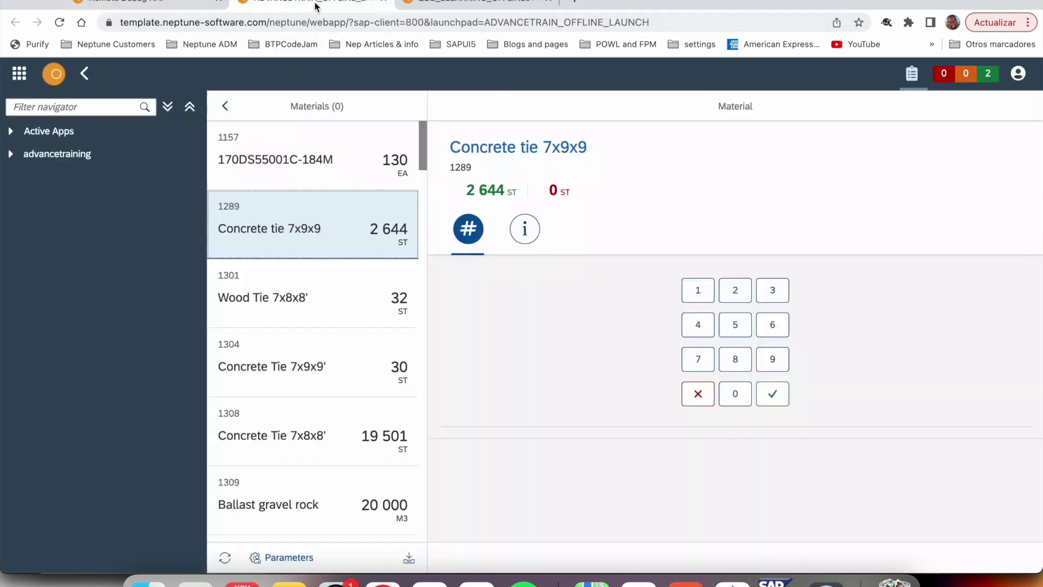
# - Return to the launchpad home, open the User Parameters app, and update the Remote Debug log
pyautogui.click(307, 5)
pyautogui.click(83, 75)
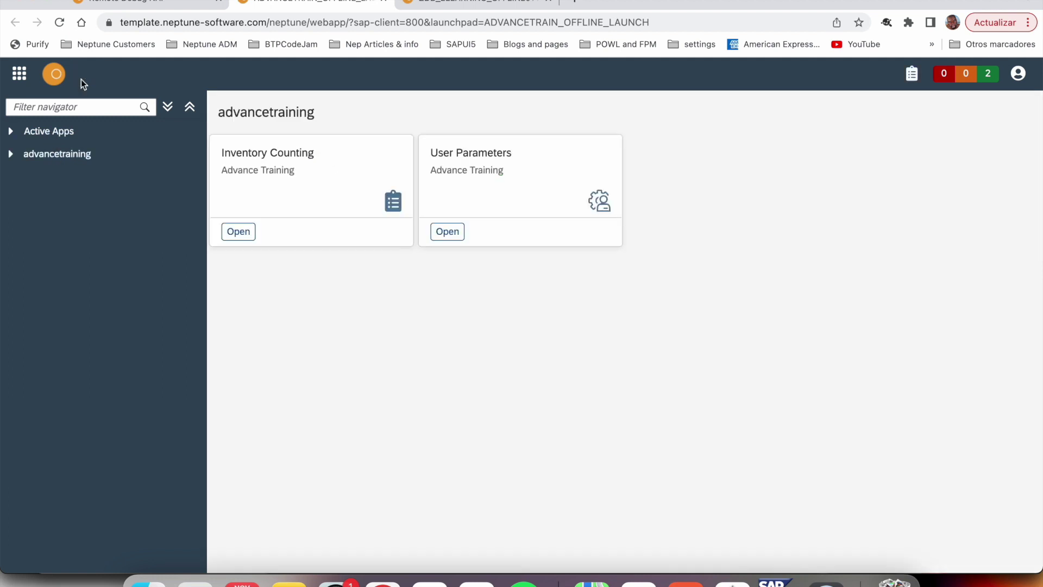
pyautogui.click(454, 238)
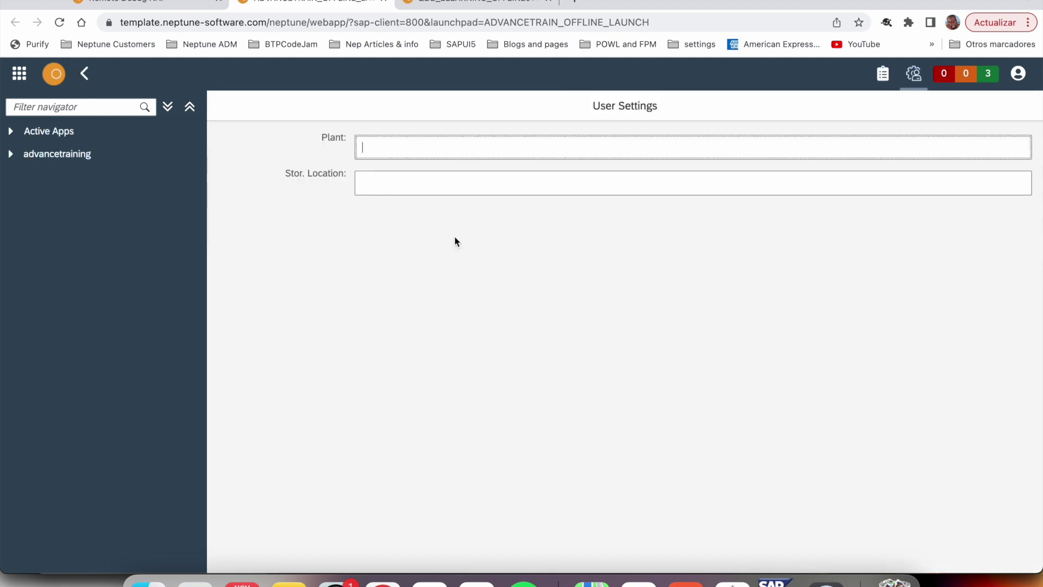
pyautogui.click(188, 5)
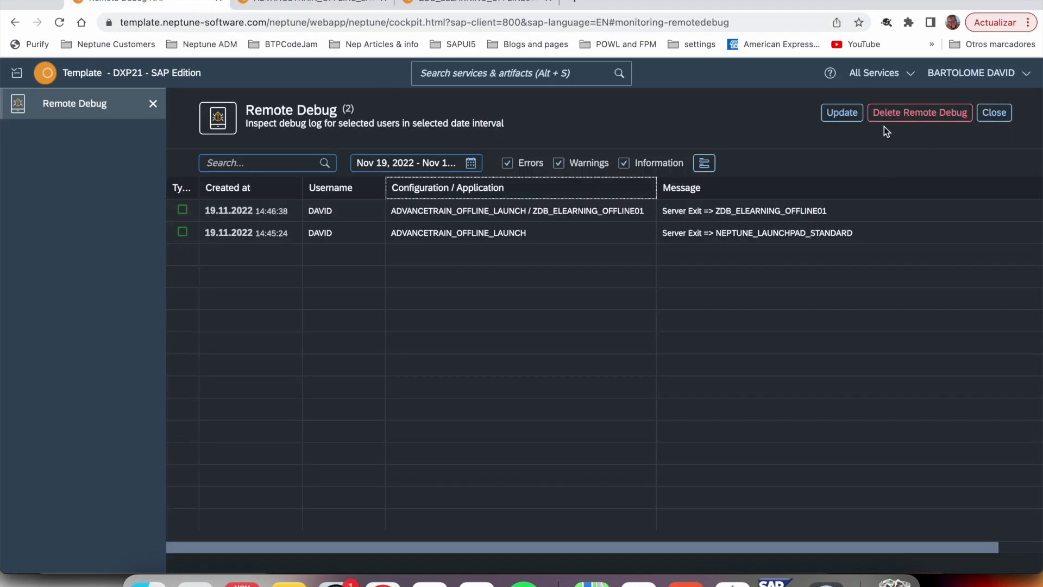
pyautogui.click(841, 113)
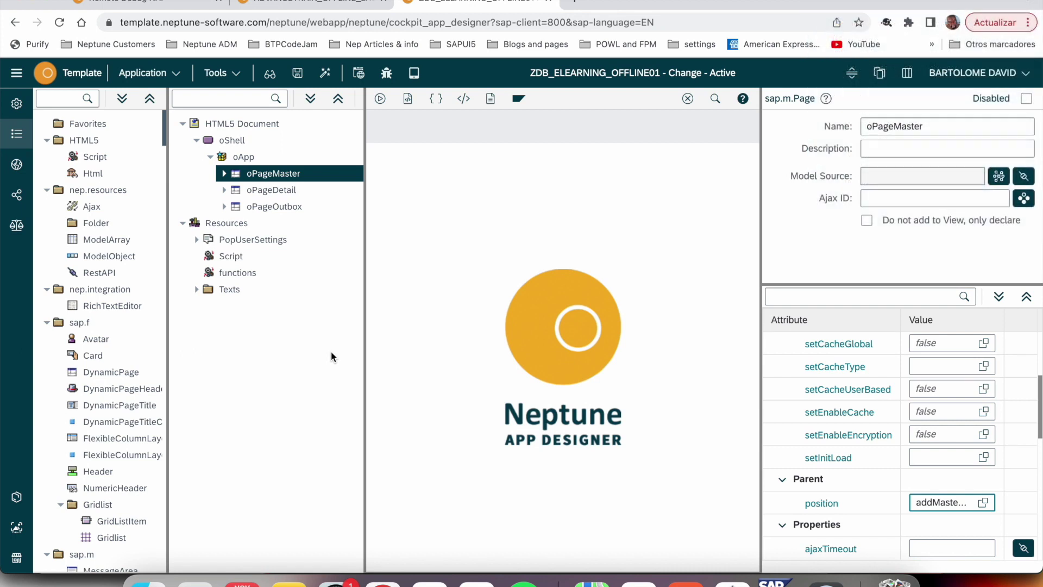
# - In the App Designer, add console.log(data); on line 5 of MasterList's itemPress script under oPageMaster, and activate the application
pyautogui.click(224, 173)
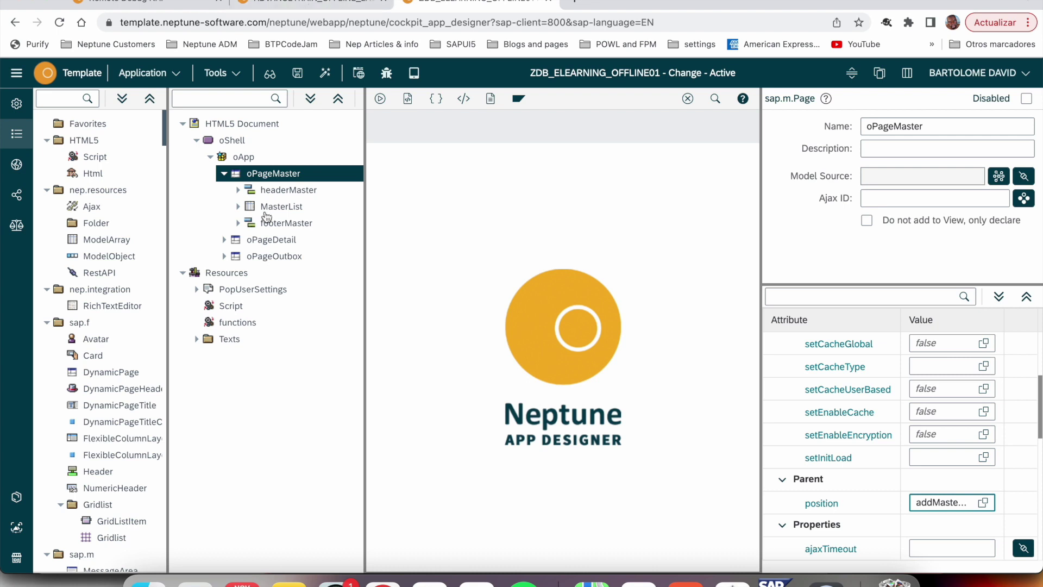
pyautogui.click(269, 211)
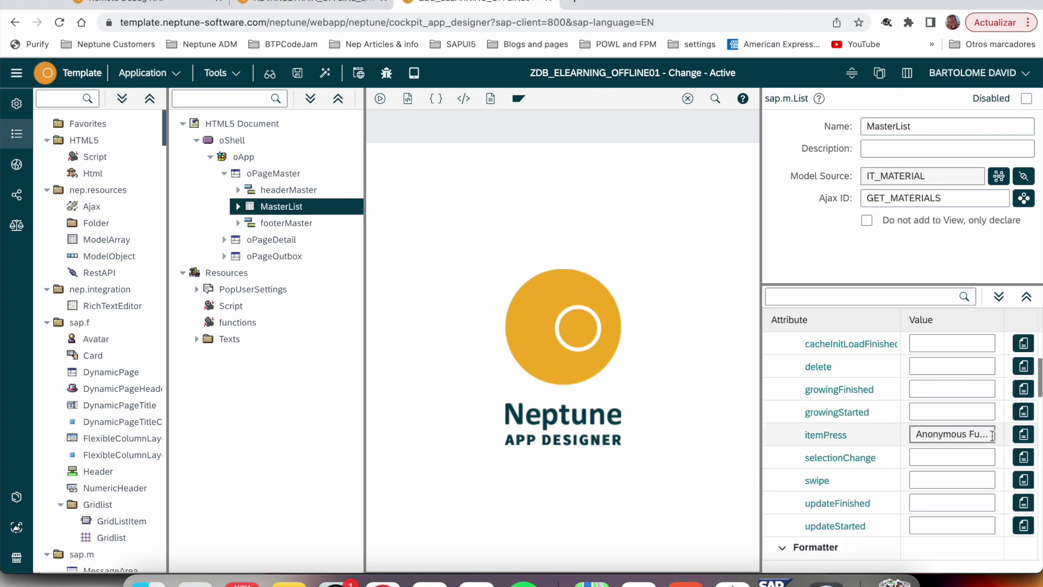
pyautogui.click(1023, 435)
pyautogui.click(581, 213)
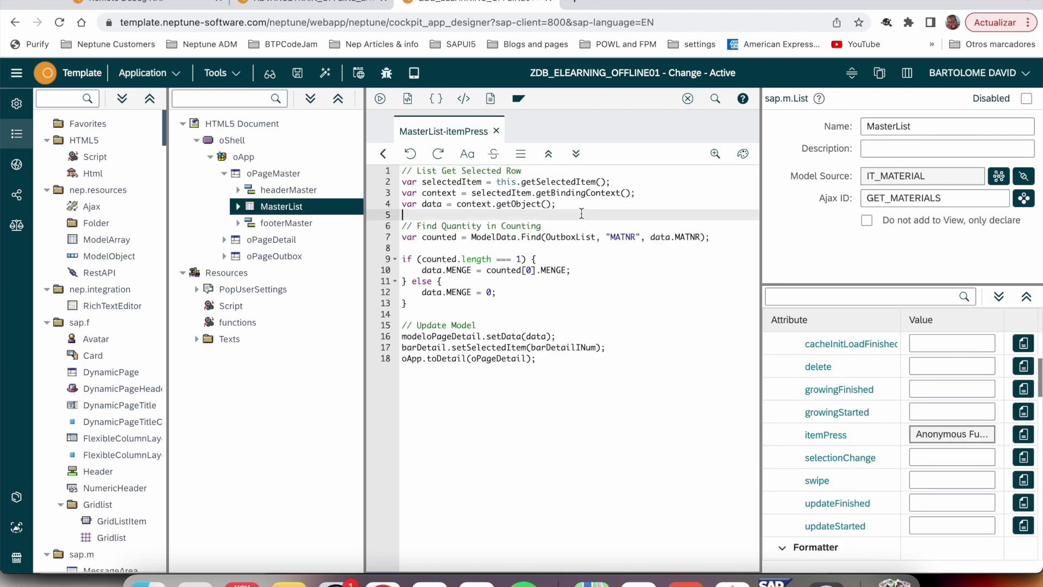
pyautogui.write('console.')
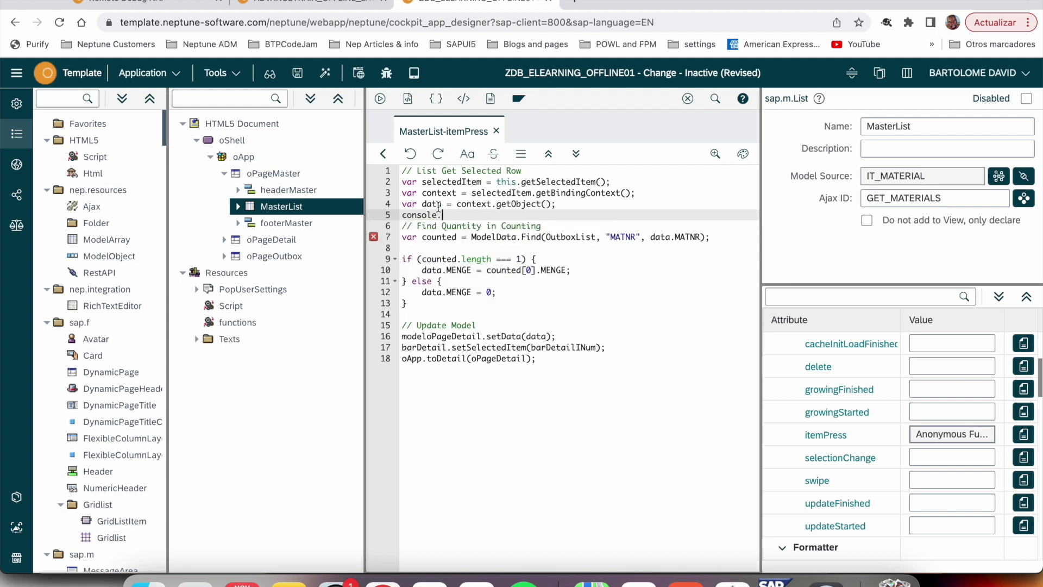
pyautogui.write('lo')
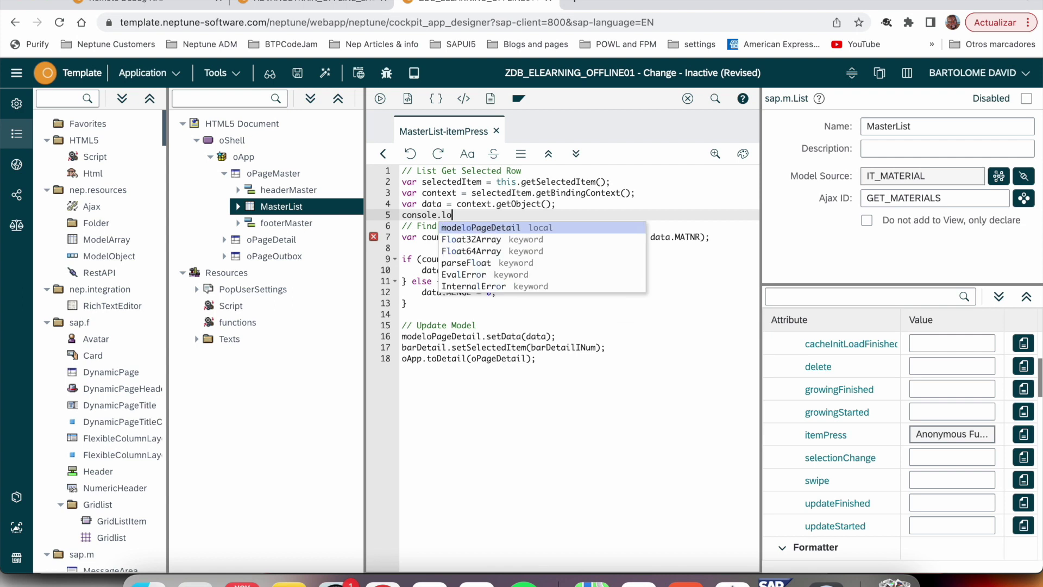
pyautogui.write('g(d')
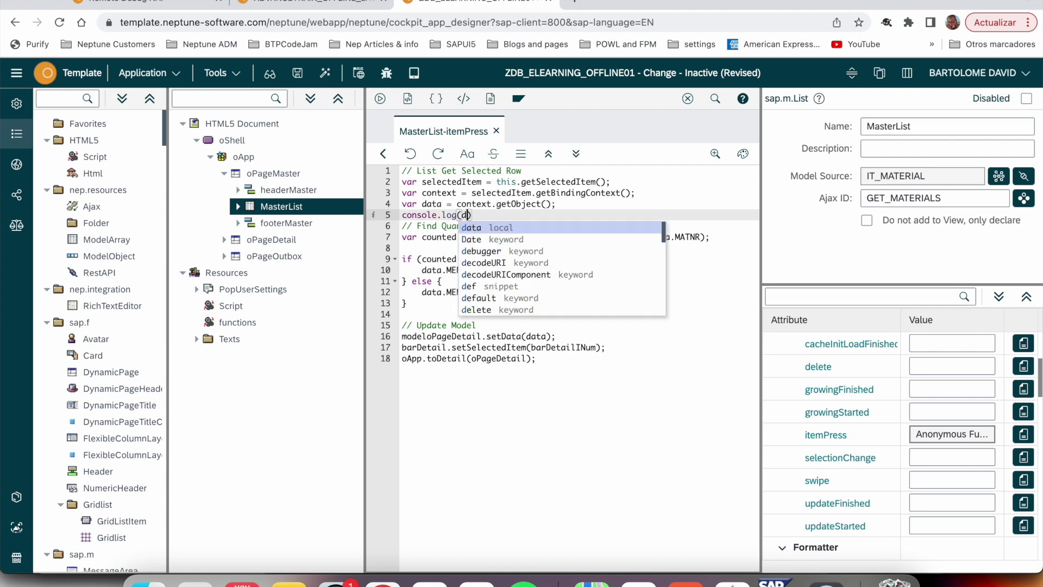
pyautogui.write('ata);')
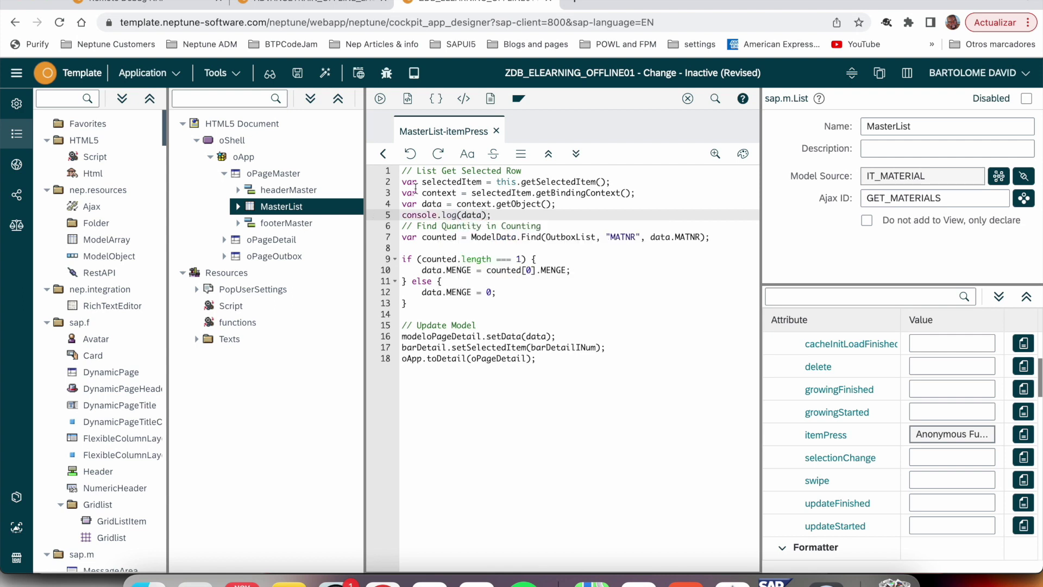
pyautogui.click(328, 76)
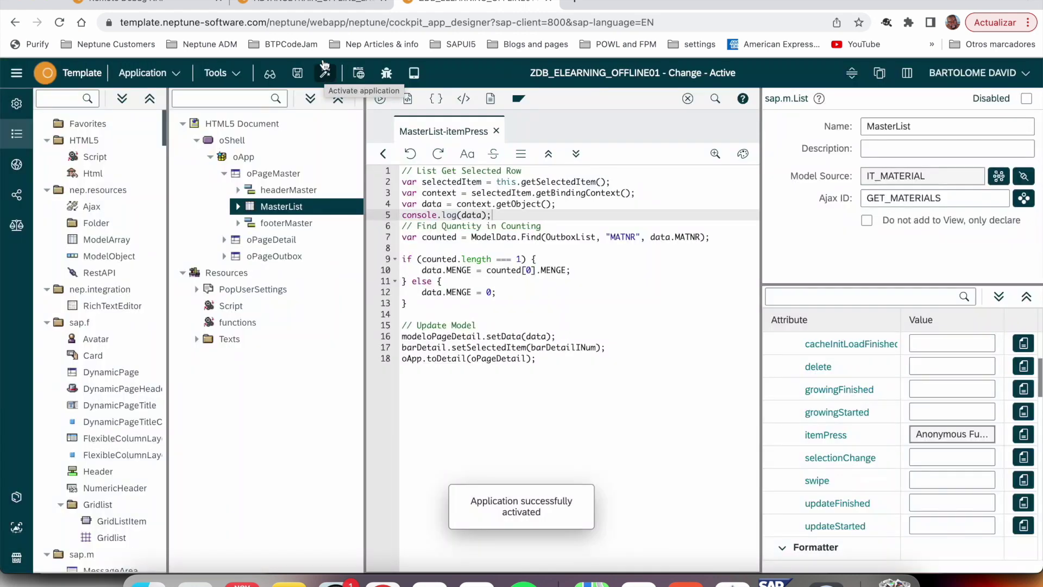
# - Reload the advancetraining launchpad and open the Inventory Counting app
pyautogui.click(320, 6)
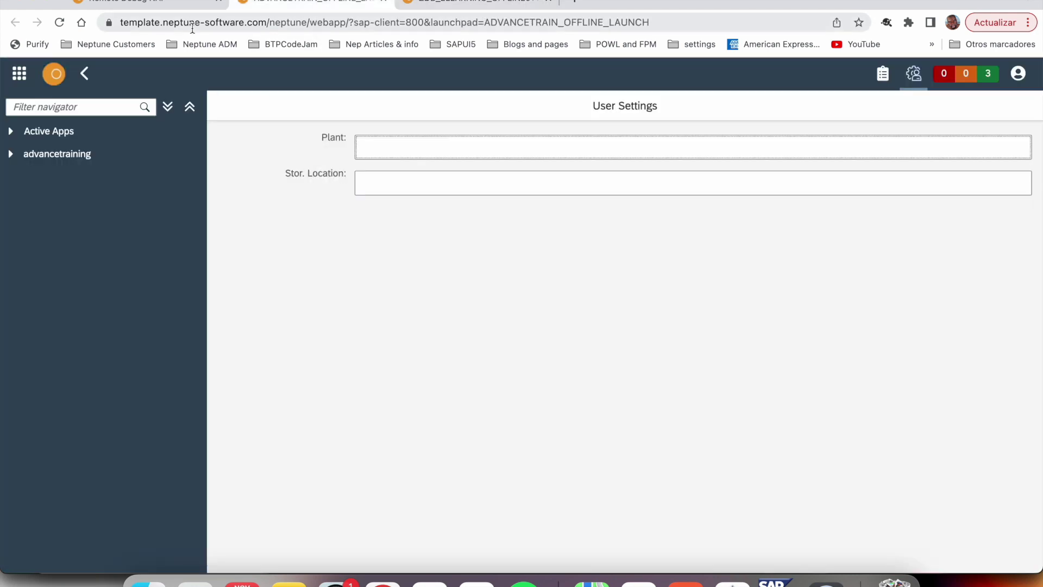
pyautogui.click(60, 25)
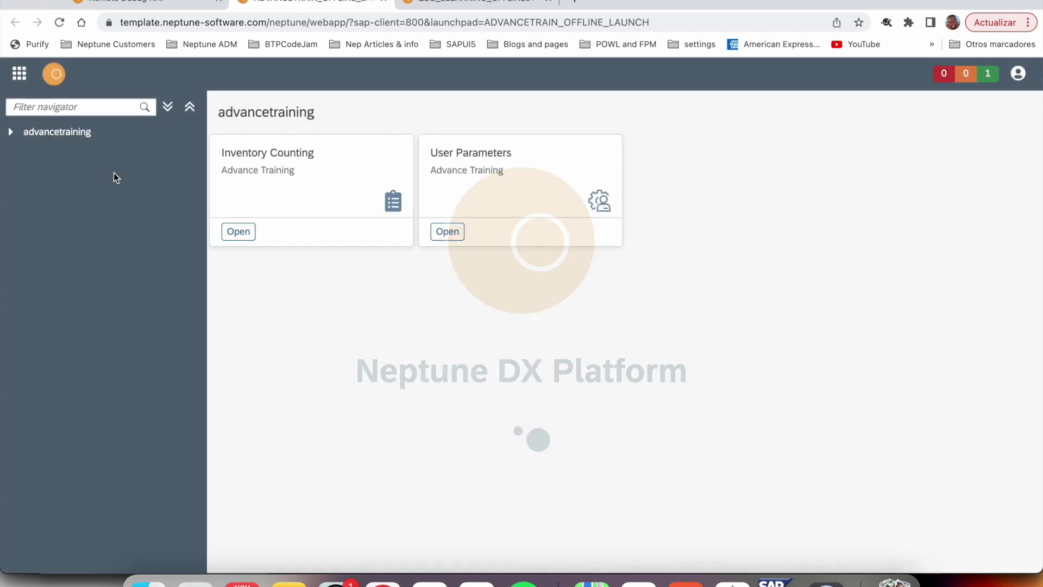
pyautogui.click(237, 232)
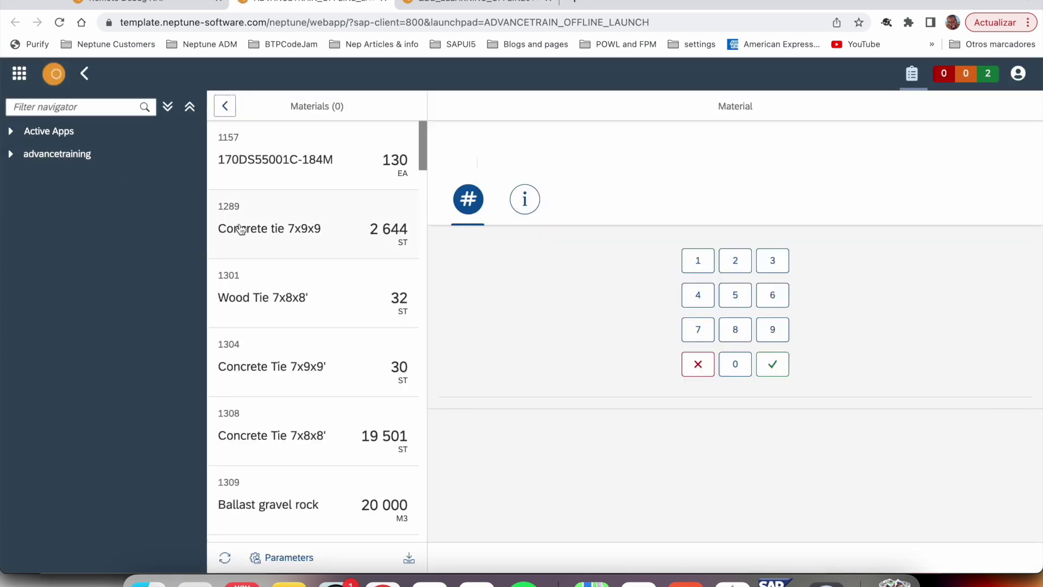
# - Select materials 170DS55001C-184M, Wood Tie 7x8x8', Concrete tie 7x9x9 and Concrete Tie 7x9x9', and update the Remote Debug log
pyautogui.click(313, 170)
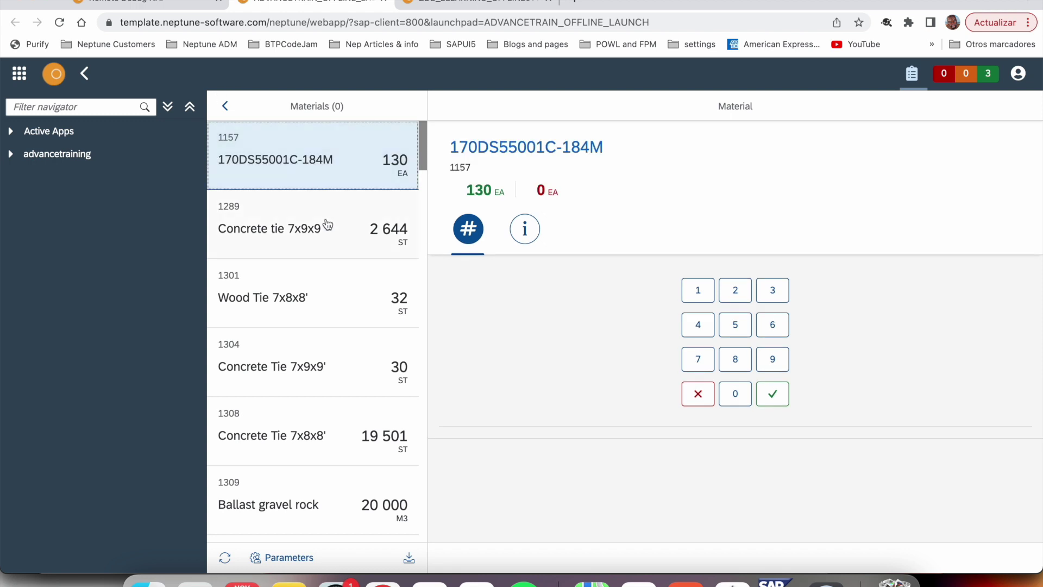
pyautogui.click(326, 292)
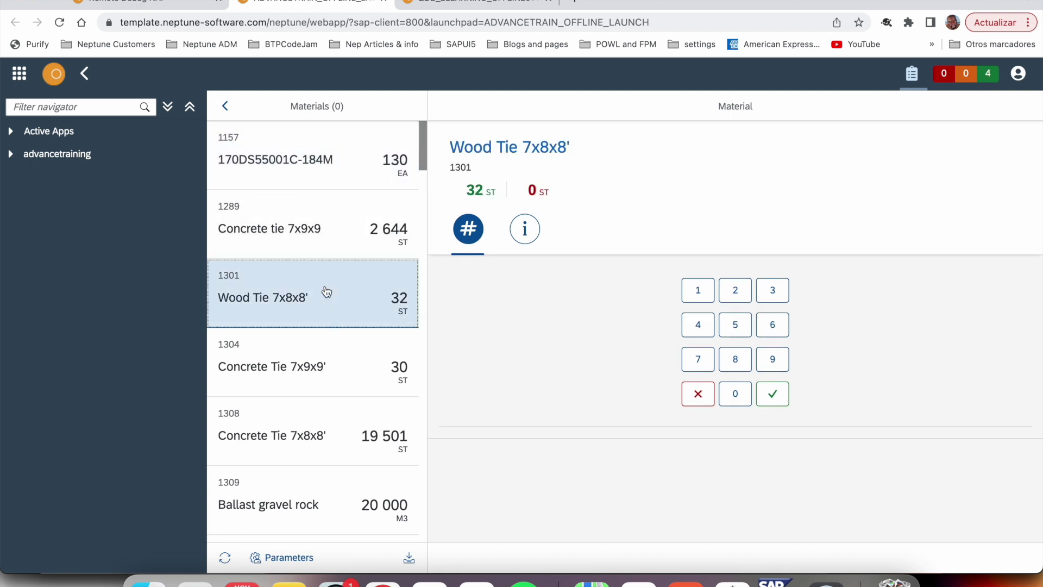
pyautogui.click(333, 228)
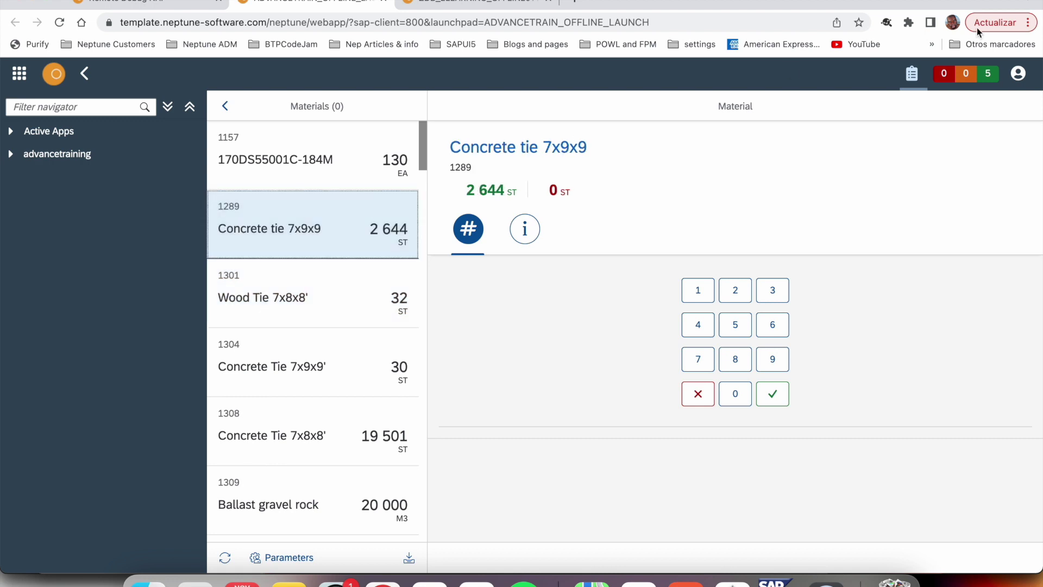
pyautogui.click(361, 375)
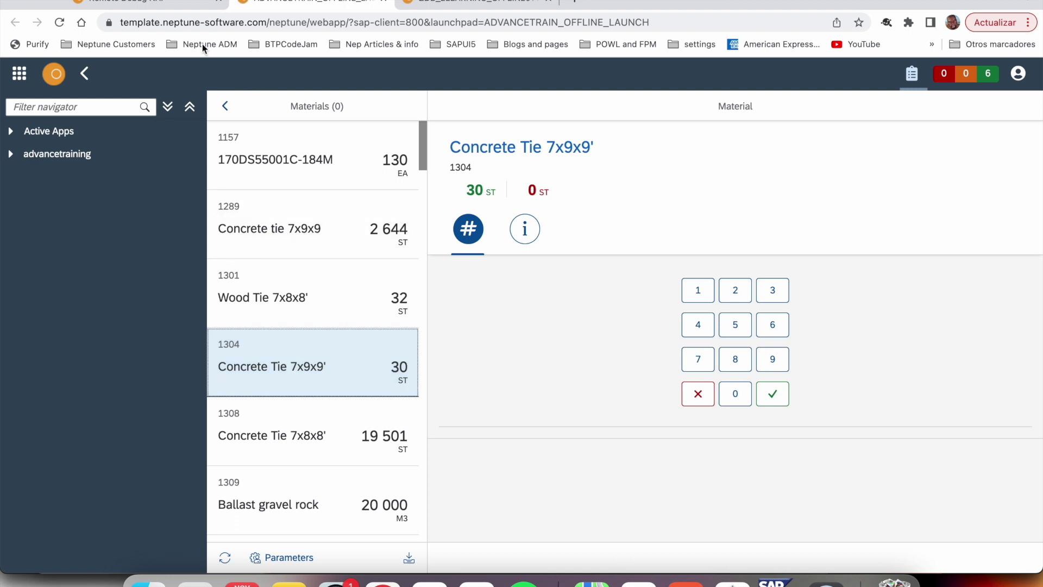
pyautogui.click(168, 5)
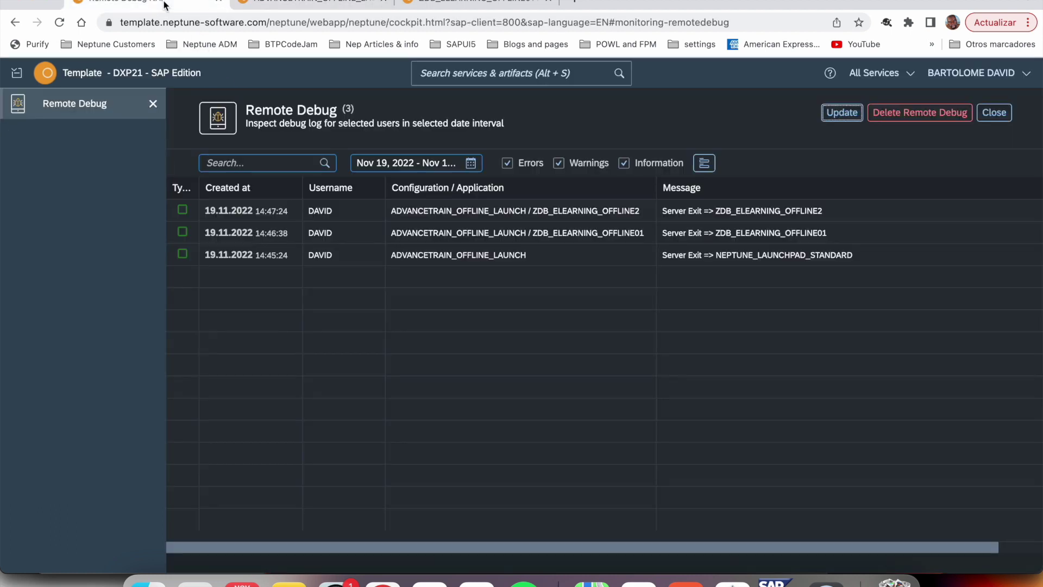
pyautogui.click(835, 118)
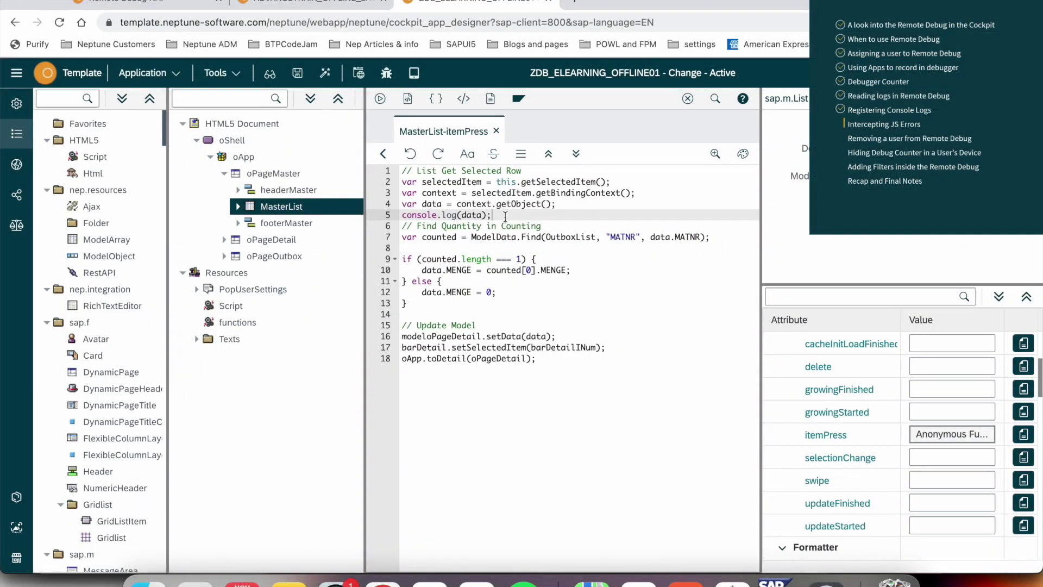
# - Introduce a deliberate error on line 5 of the MasterList itemPress script by changing the call to console.abc(data);
pyautogui.moveTo(505, 216); pyautogui.dragTo(417, 218)
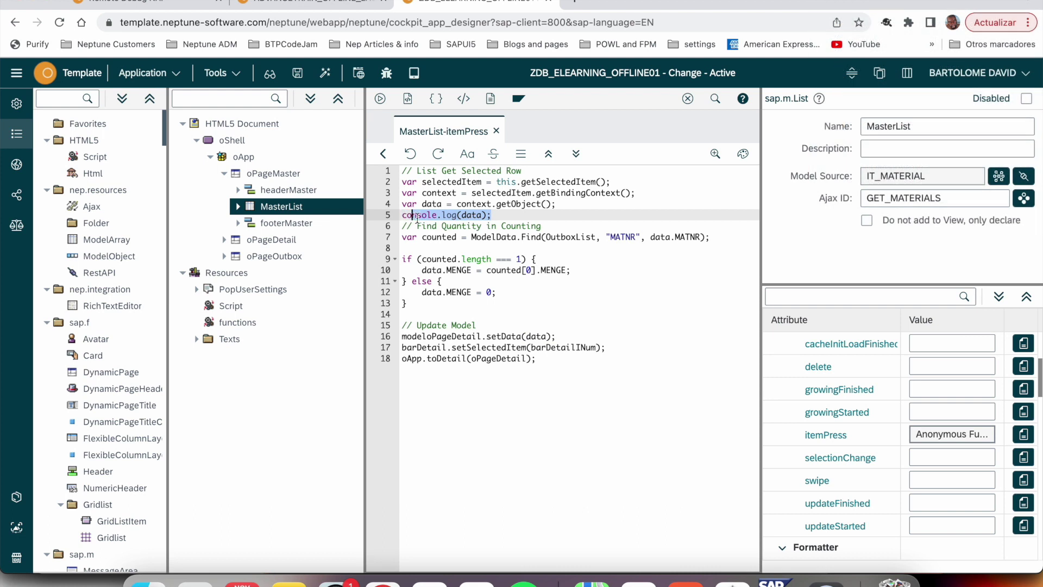
pyautogui.doubleClick(449, 215)
pyautogui.write('abc')
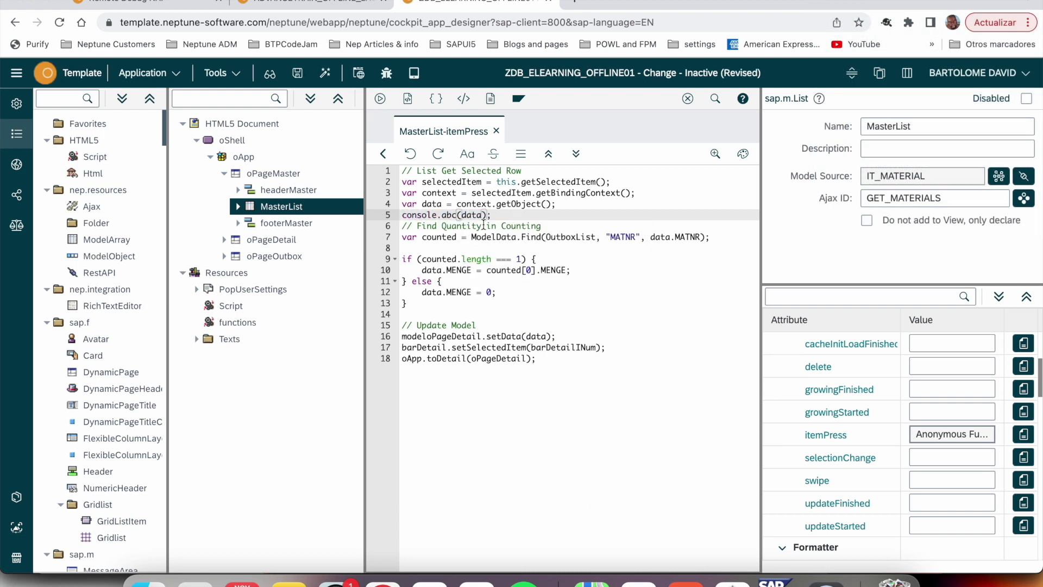
pyautogui.moveTo(491, 215); pyautogui.dragTo(381, 217)
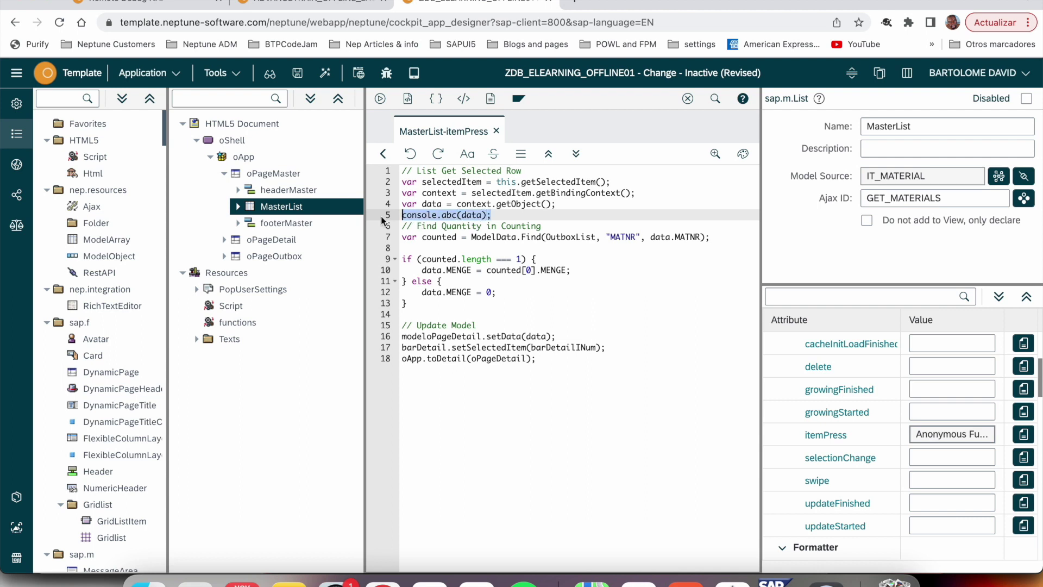
pyautogui.click(499, 216)
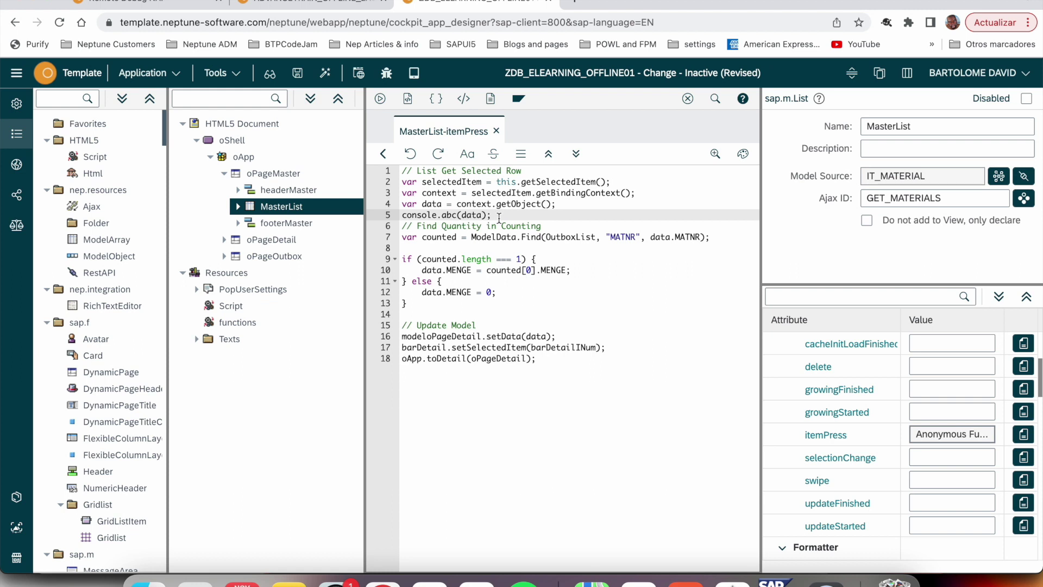
# - Activate the application and open the Inventory Counting app from the reloaded advancetraining launchpad
pyautogui.click(326, 75)
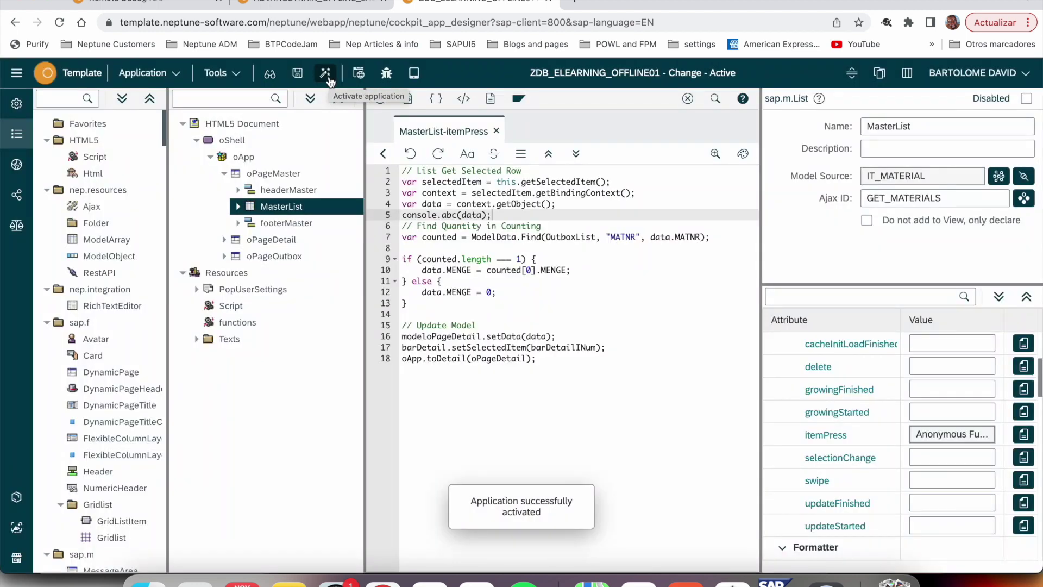
pyautogui.click(326, 8)
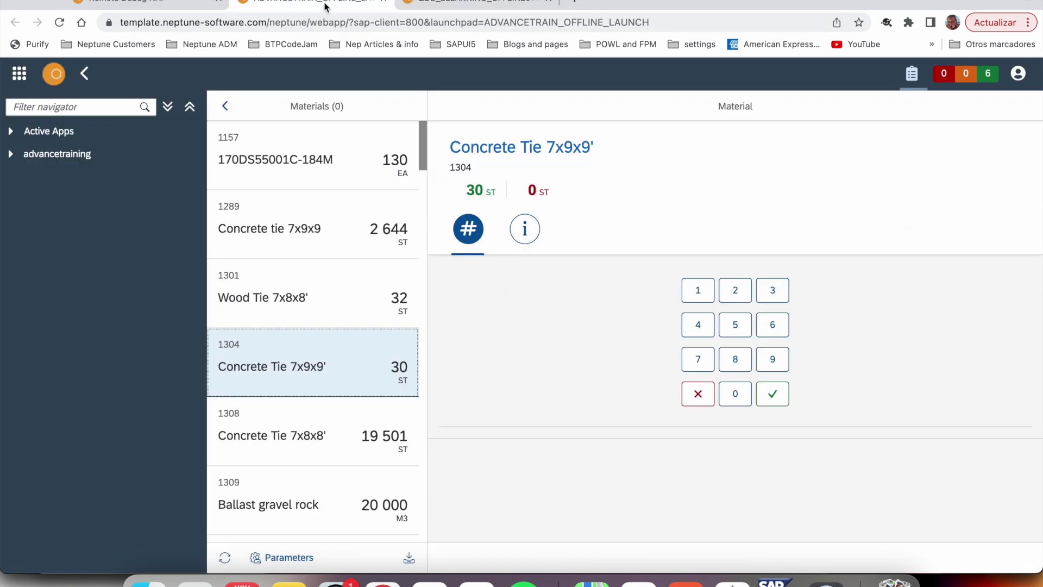
pyautogui.click(59, 23)
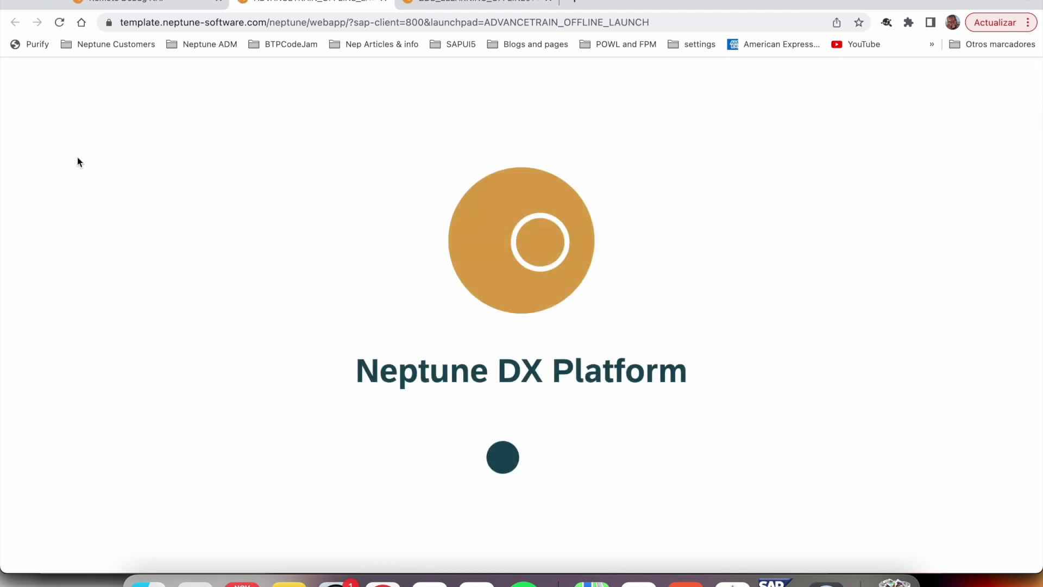
pyautogui.click(245, 233)
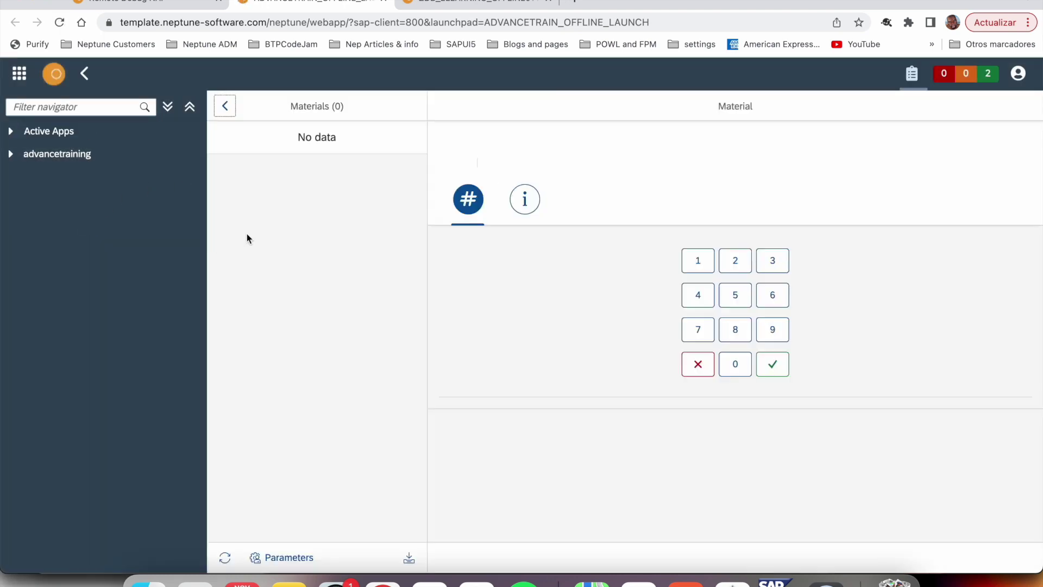
# - Select materials 170DS55001C-184M, Concrete tie 7x9x9 and Wood Tie 7x8x8', then reselect the first two in reverse order to trigger the script error
pyautogui.click(312, 169)
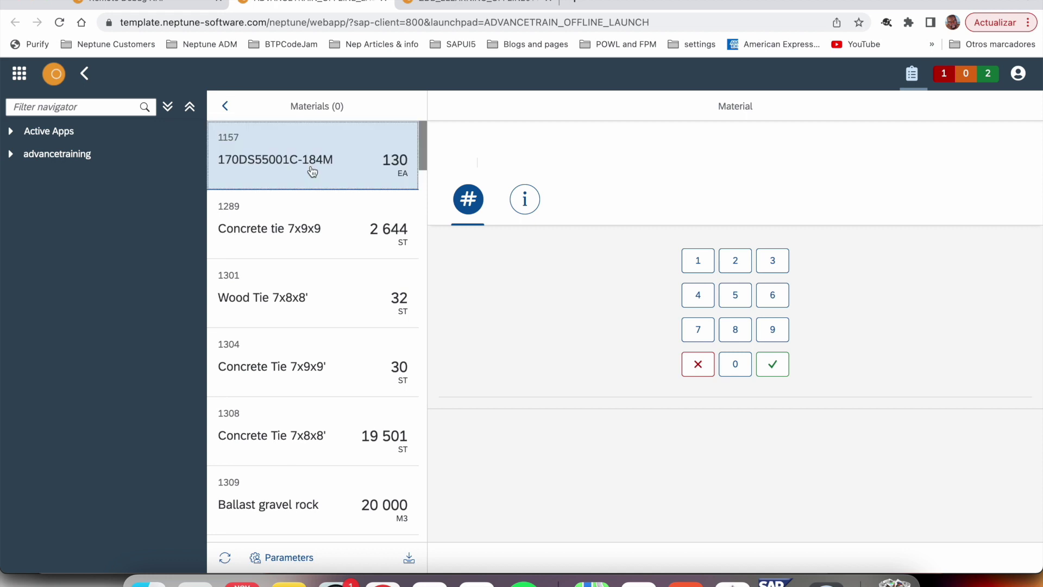
pyautogui.click(308, 225)
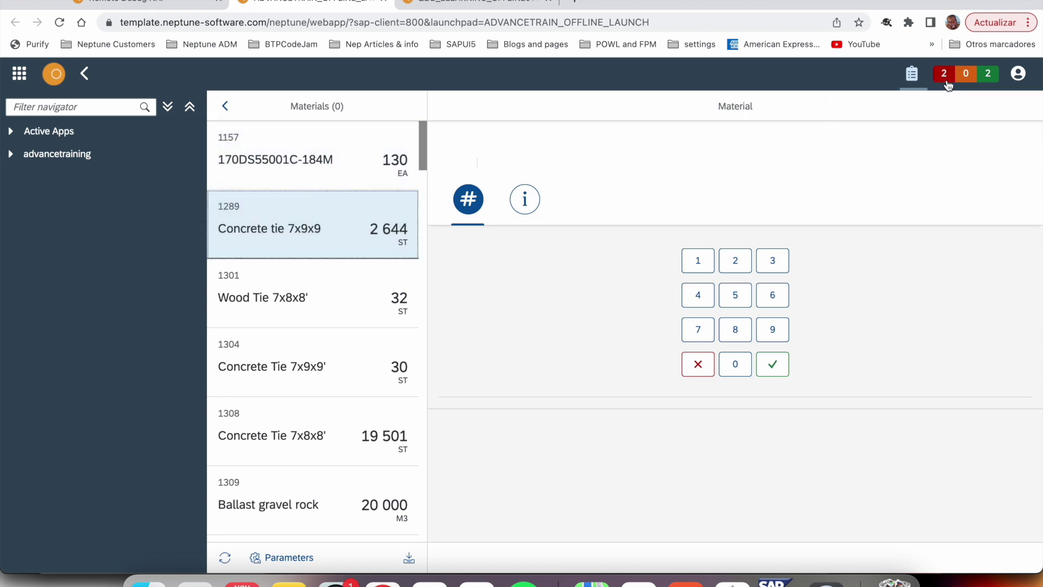
pyautogui.click(329, 313)
pyautogui.click(337, 235)
pyautogui.click(293, 163)
# - Update the Remote Debug log, inspect the newest error's stack trace in Debug Details, and close the details
pyautogui.click(178, 5)
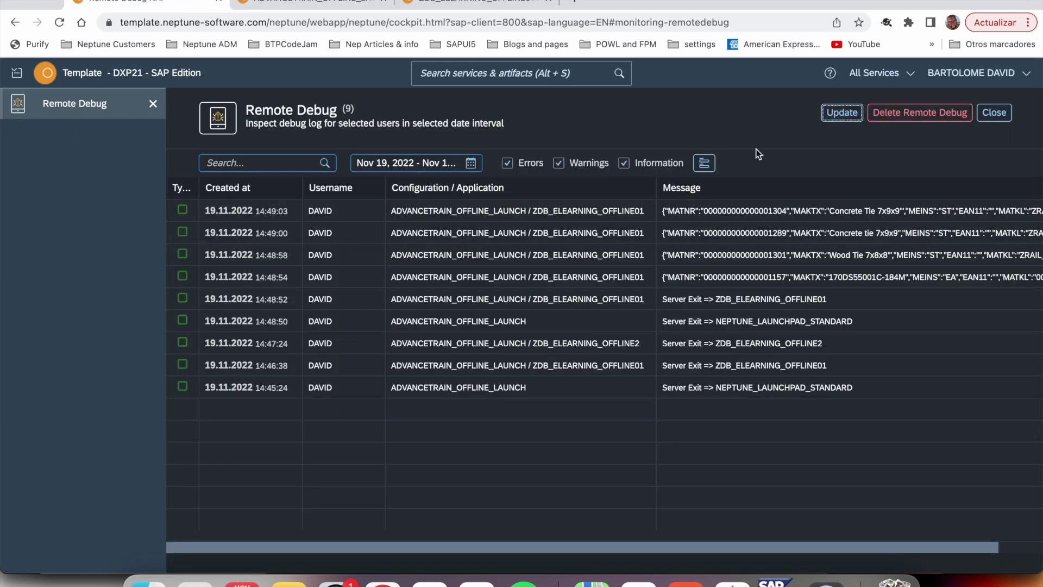
pyautogui.click(842, 117)
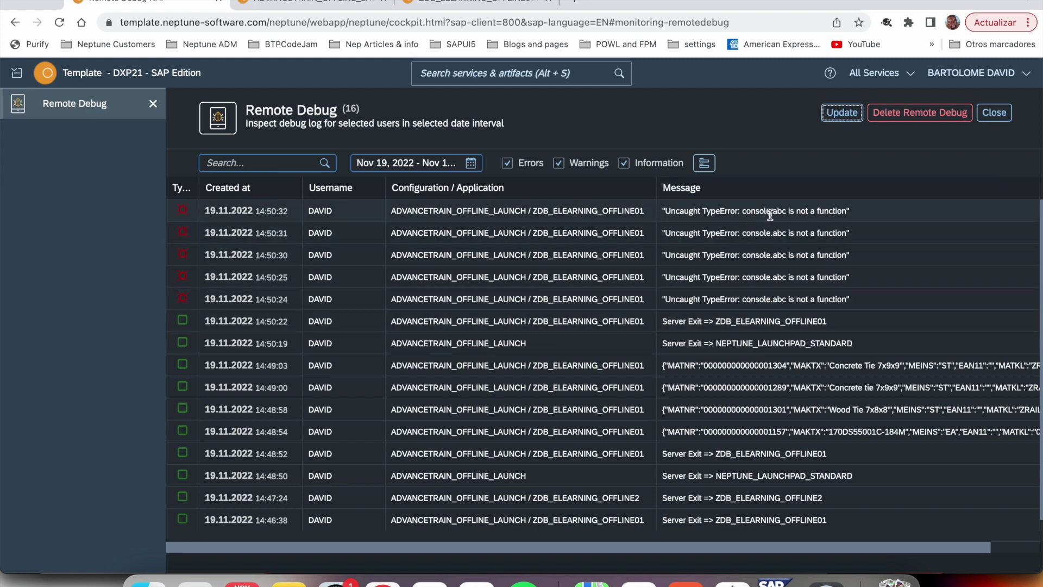
pyautogui.click(856, 215)
pyautogui.click(860, 216)
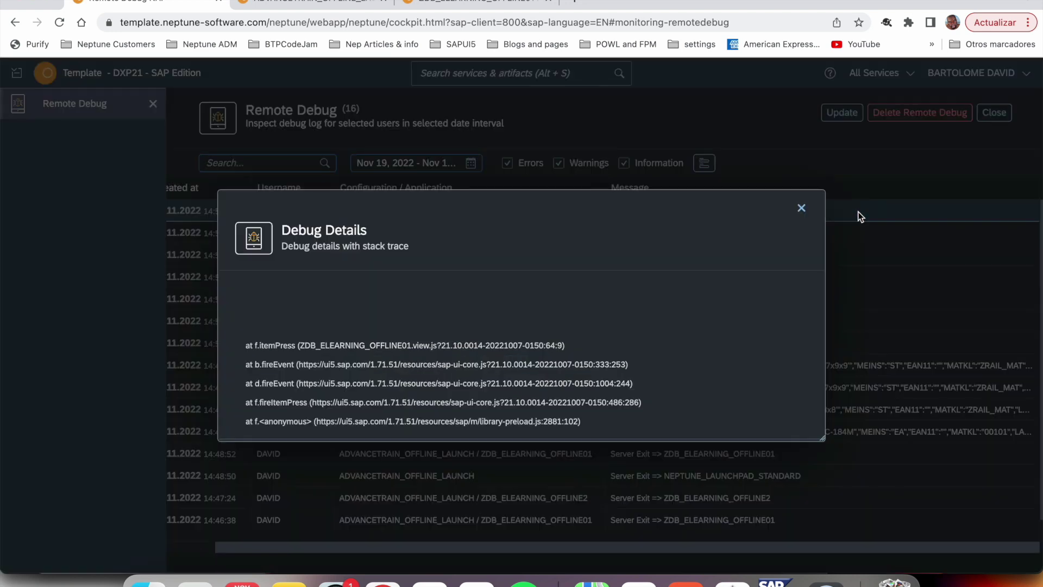
pyautogui.press('Escape')
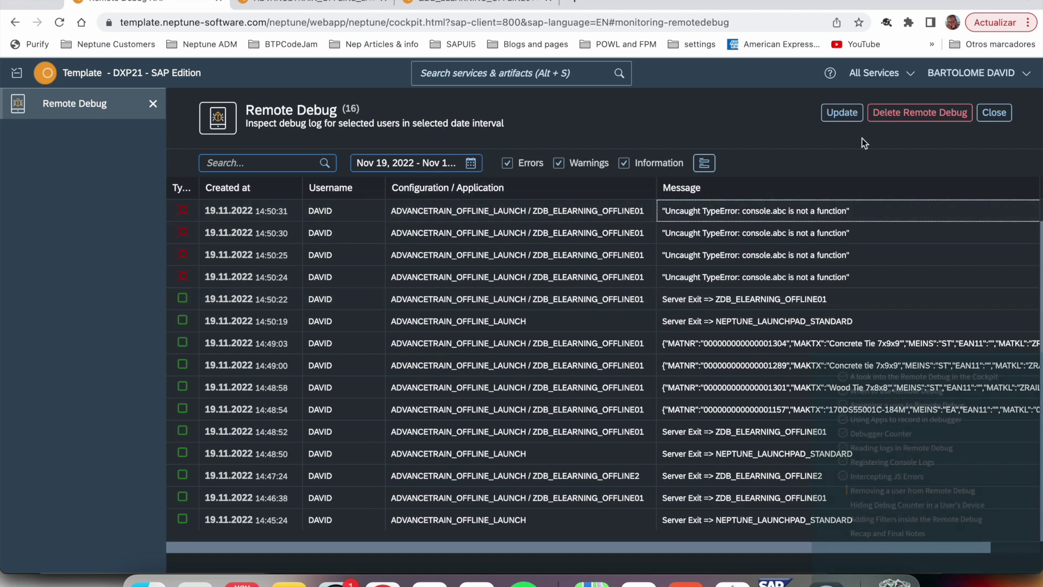
# - Delete the displayed Remote Debug log and remove the second debug user from the list
pyautogui.click(920, 116)
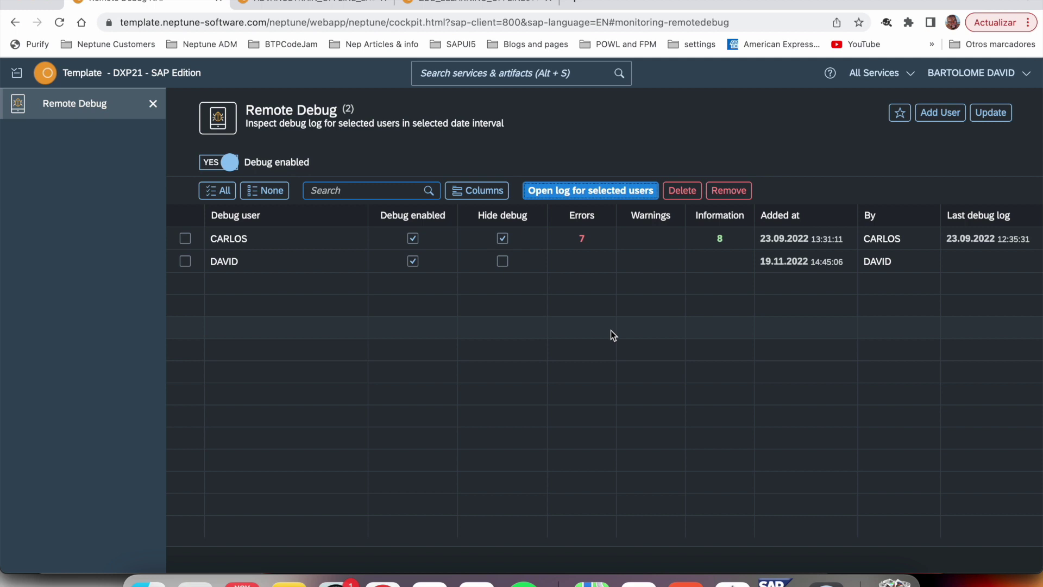
pyautogui.click(185, 263)
pyautogui.click(716, 194)
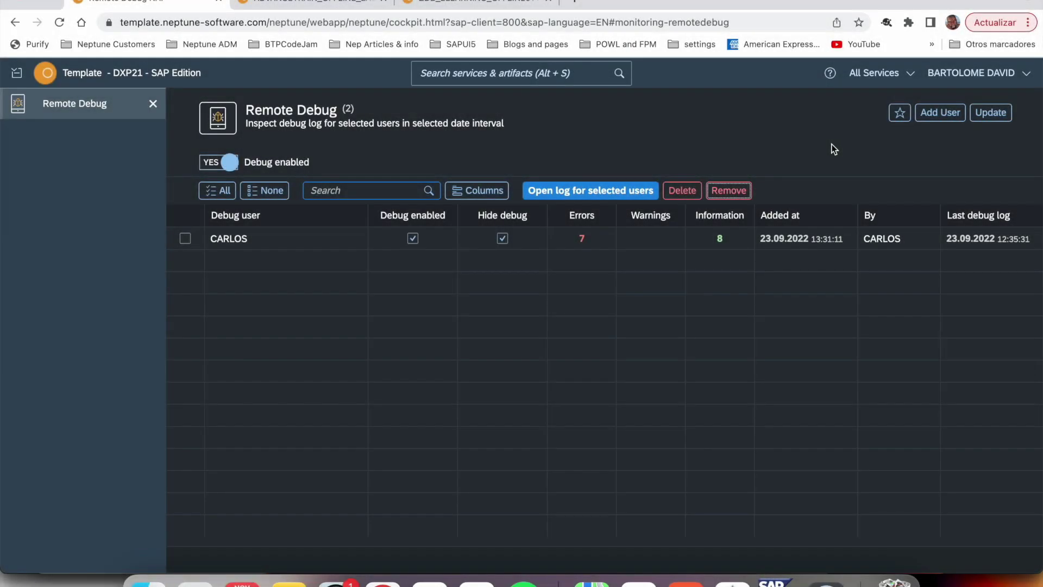
# - Add the removed SAP user back to Remote Debug with Hide debug buttons on client enabled
pyautogui.click(949, 119)
pyautogui.write('DAVID')
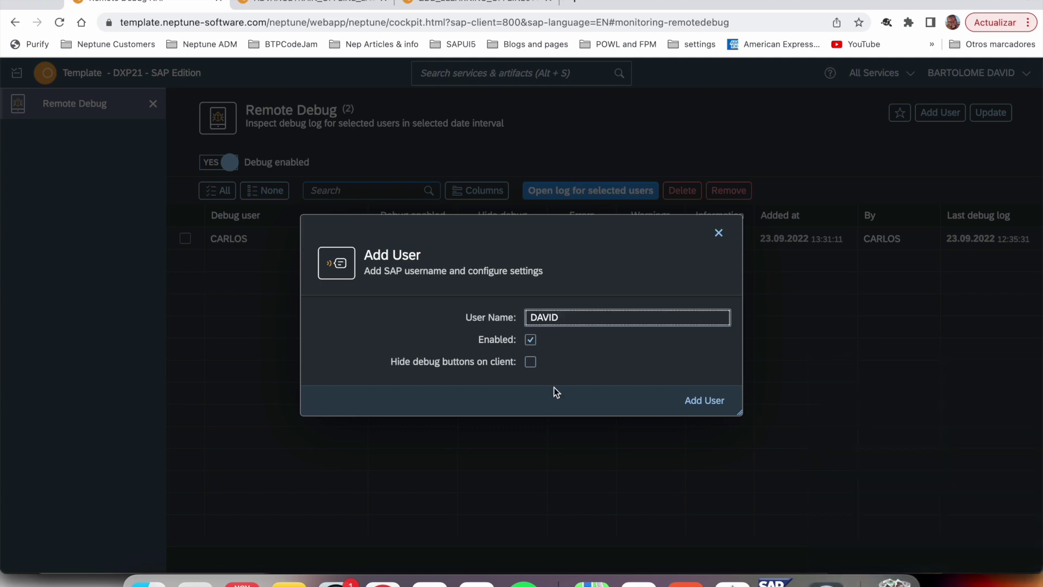
pyautogui.click(530, 364)
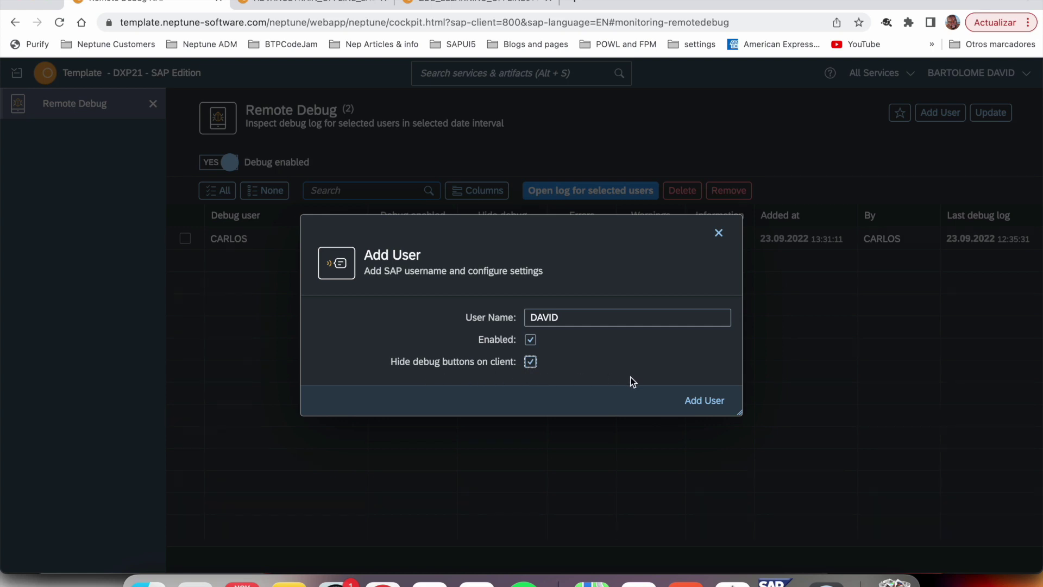
pyautogui.click(716, 402)
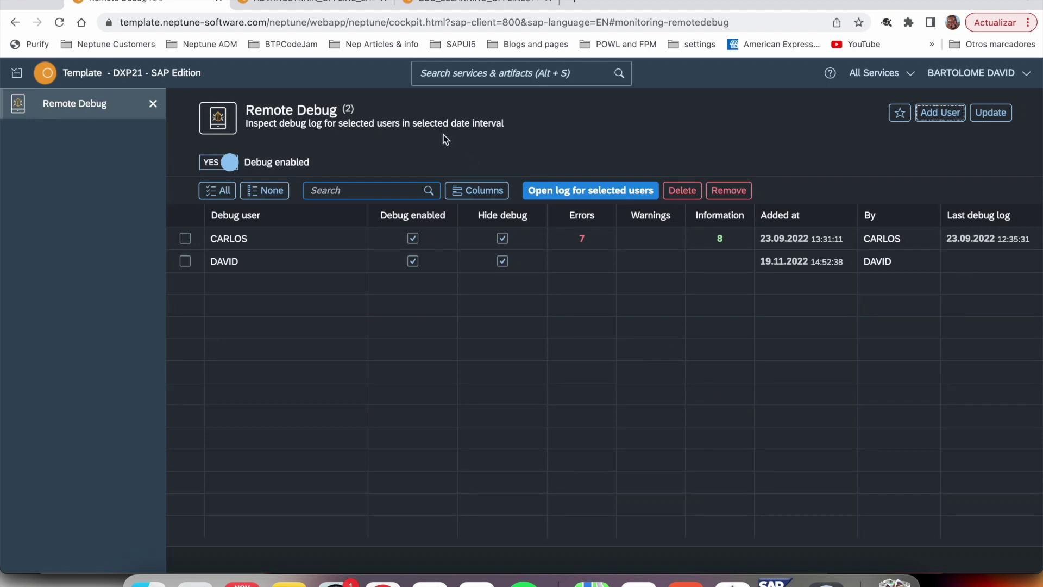
# - Reload the advancetraining launchpad and open the Inventory Counting app
pyautogui.click(310, 2)
pyautogui.click(60, 23)
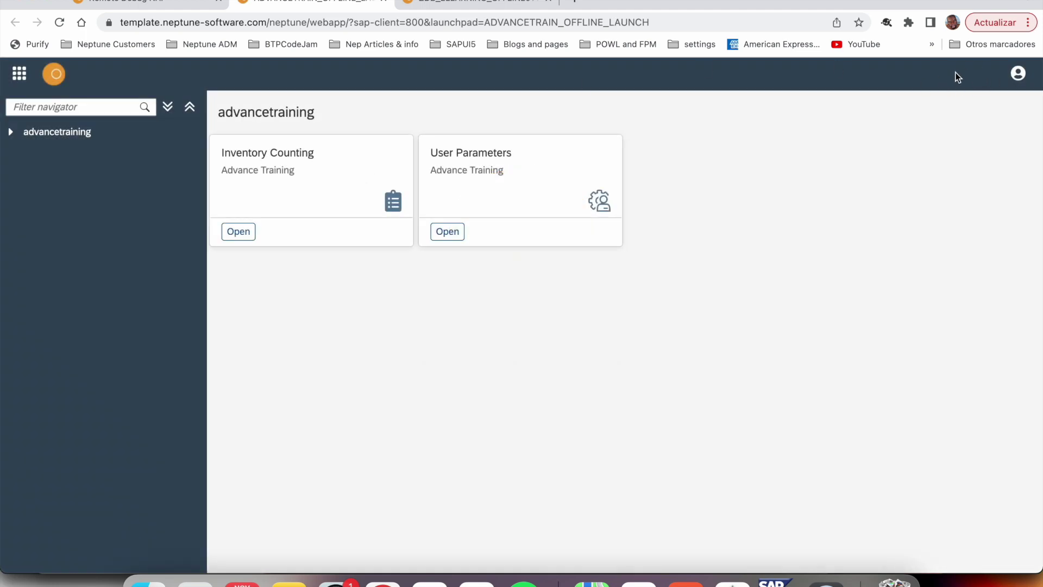
pyautogui.click(238, 232)
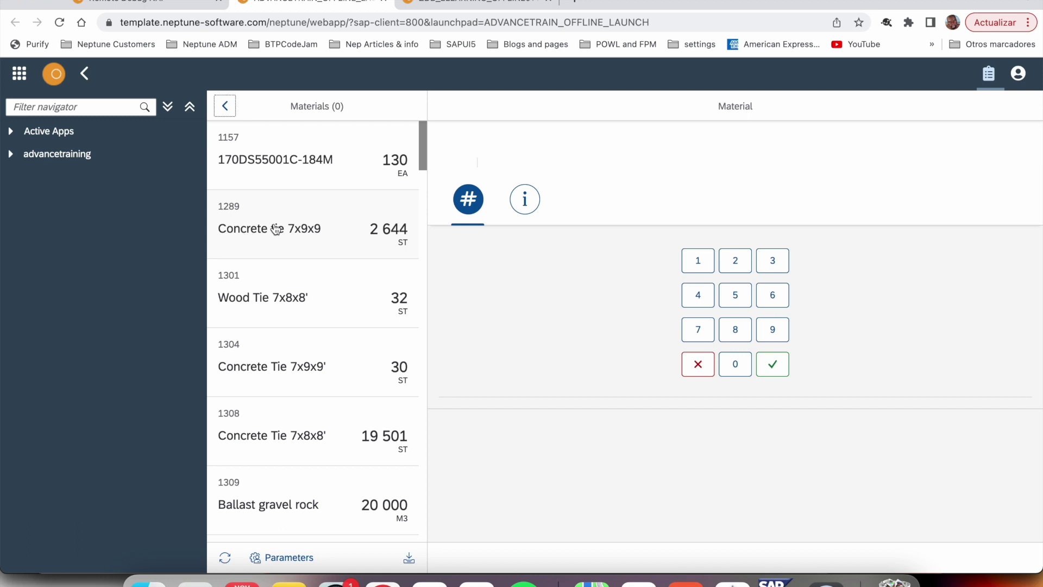
# - Select materials Concrete tie 7x9x9, Wood Tie 7x8x8' and Concrete Tie 7x9x9', then return to Concrete tie 7x9x9
pyautogui.click(319, 224)
pyautogui.click(316, 303)
pyautogui.click(316, 353)
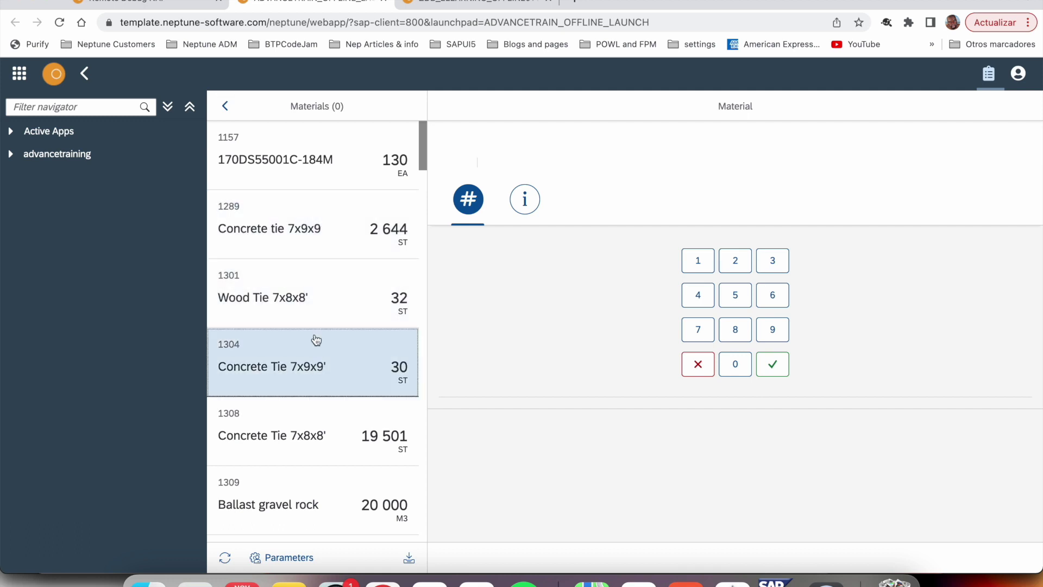
pyautogui.click(326, 250)
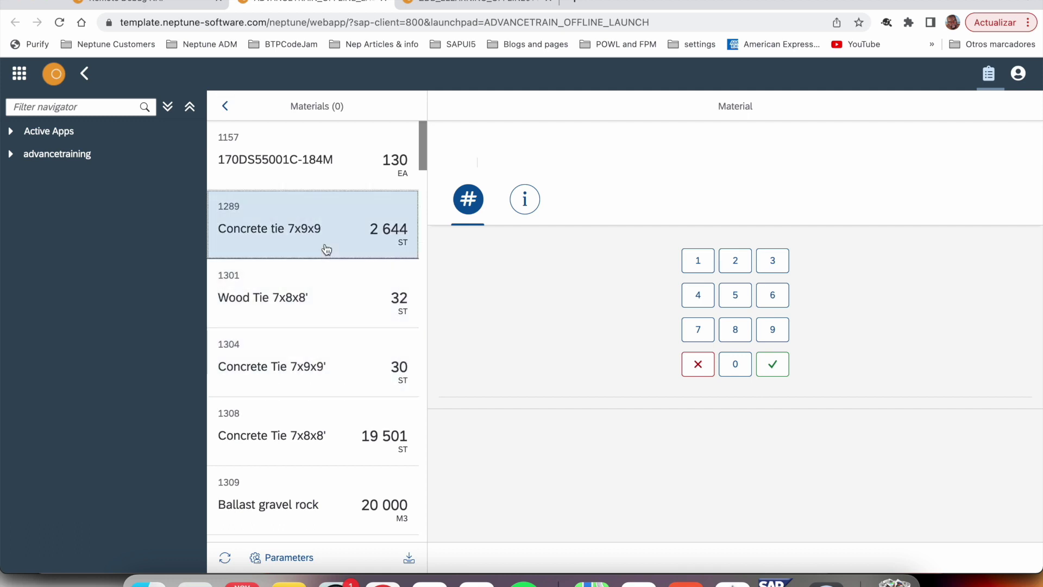
# - Update the Remote Debug user list and open the log for the newly added user
pyautogui.click(144, 7)
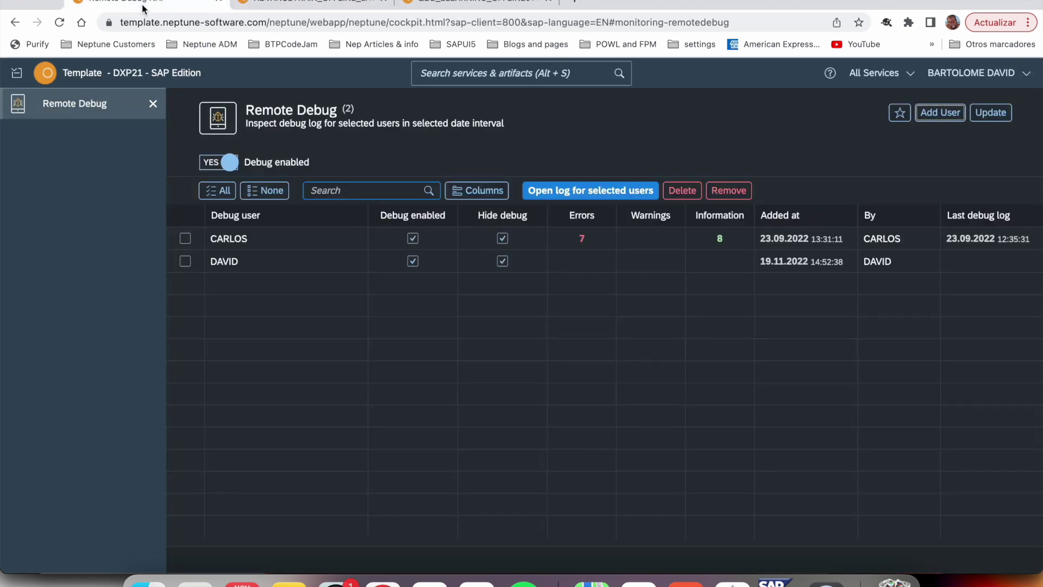
pyautogui.click(991, 115)
pyautogui.click(340, 265)
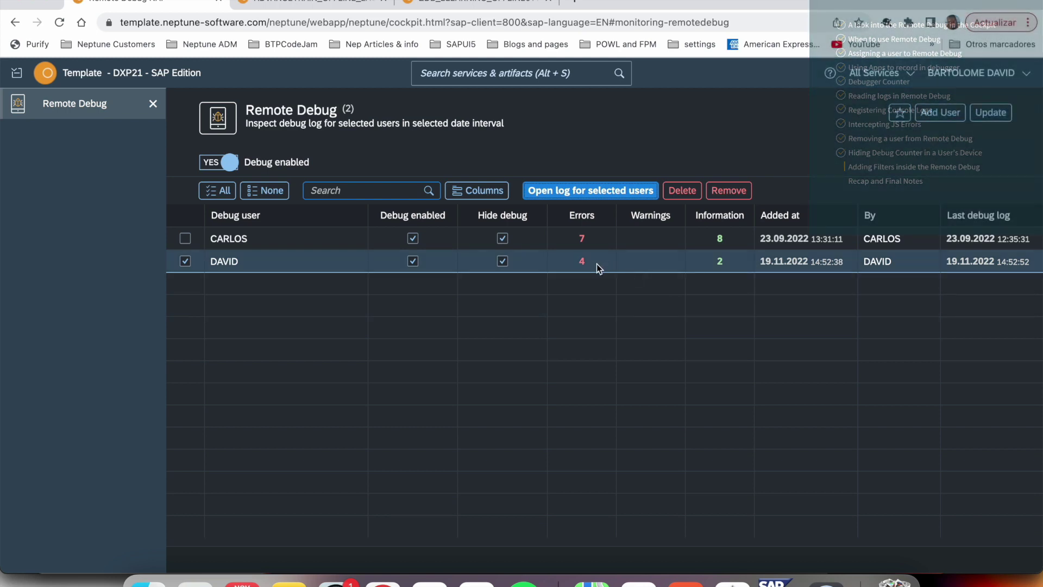
pyautogui.click(629, 196)
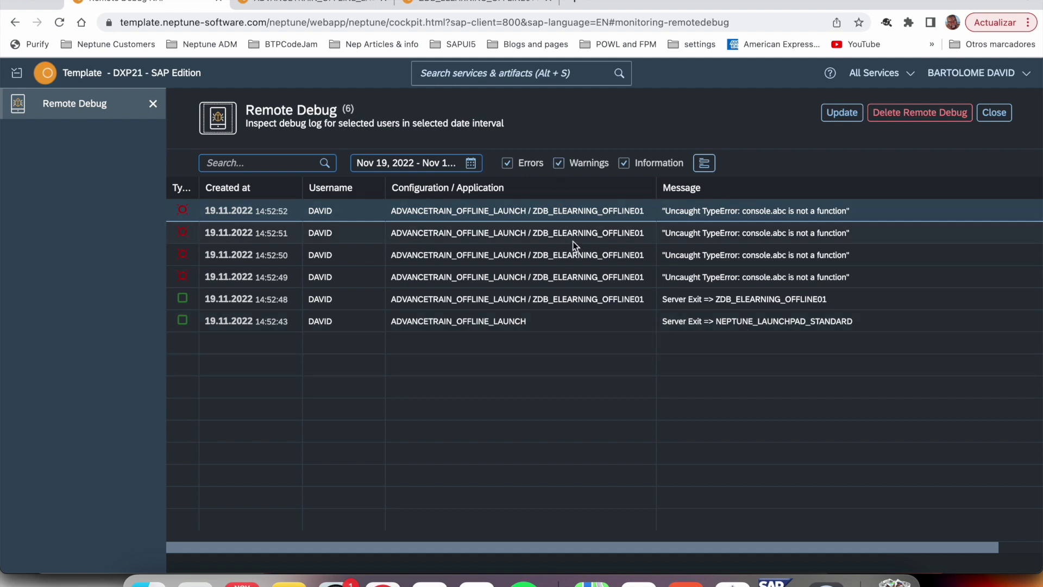
# - Filter the log to information entries only, switch to errors only, and view the date interval calendar without changing the dates
pyautogui.click(508, 163)
pyautogui.click(559, 164)
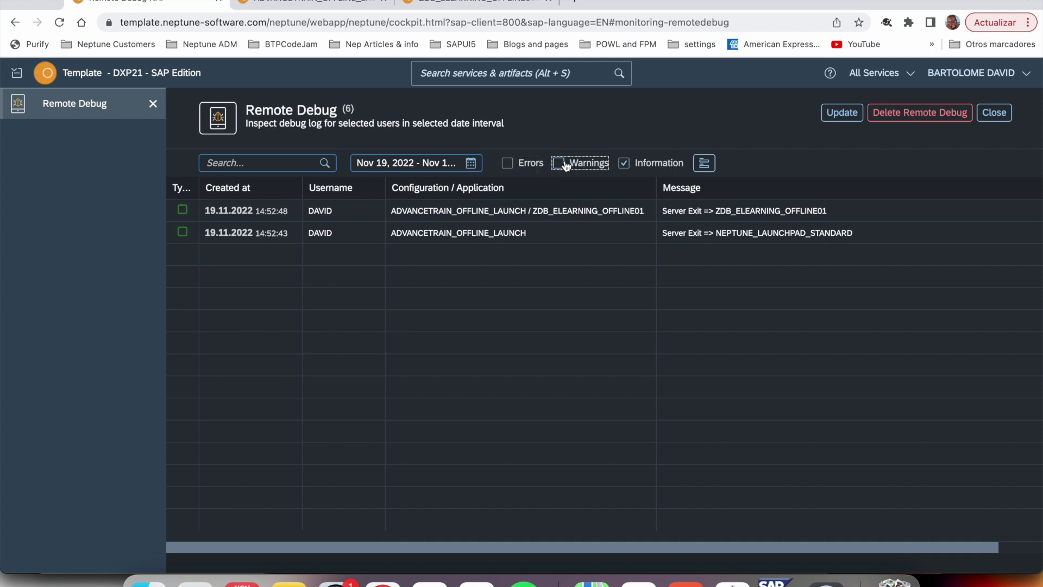
pyautogui.click(624, 163)
pyautogui.click(624, 164)
pyautogui.click(624, 164)
pyautogui.click(507, 164)
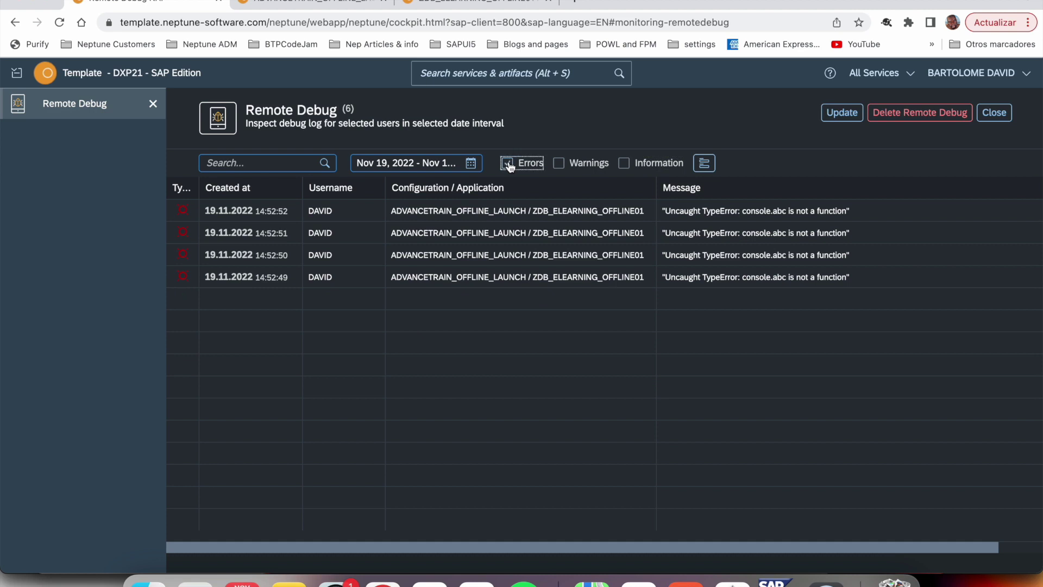
pyautogui.click(471, 163)
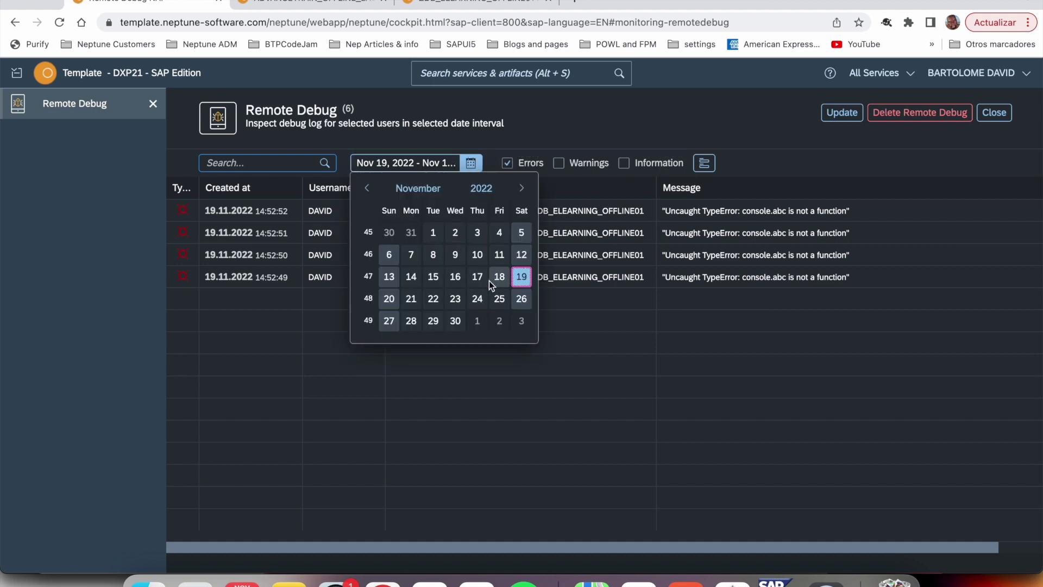
pyautogui.click(564, 320)
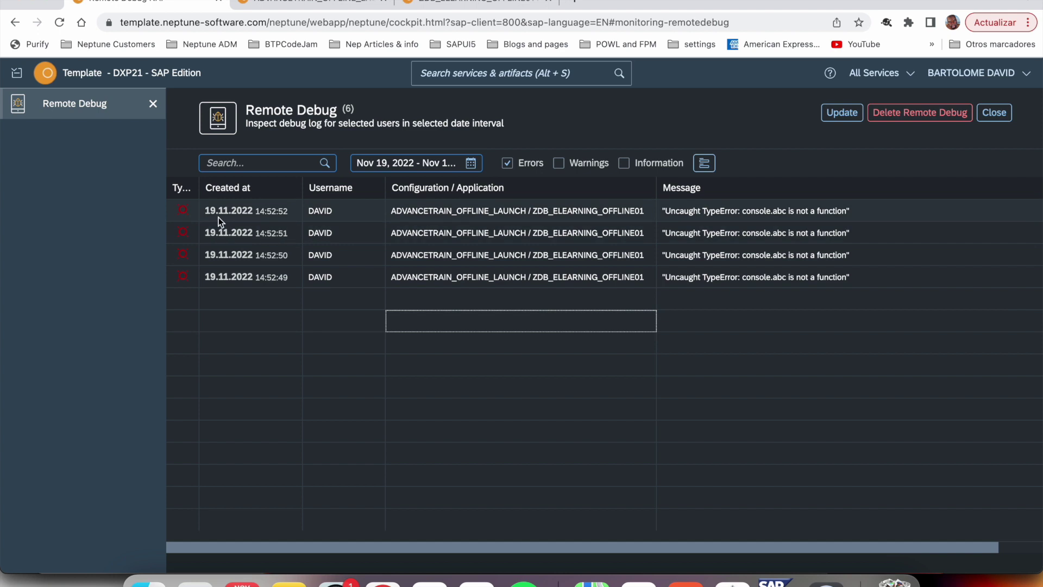
# - Include warnings and information in the log again and search it for TypeError
pyautogui.click(231, 163)
pyautogui.click(559, 163)
pyautogui.click(624, 163)
pyautogui.click(247, 162)
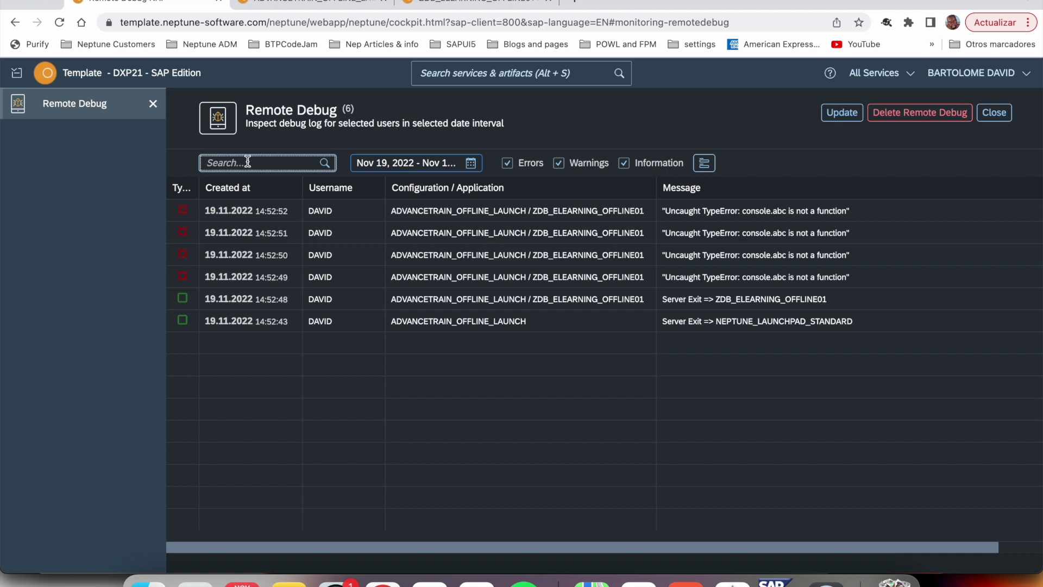
pyautogui.write('TypeError')
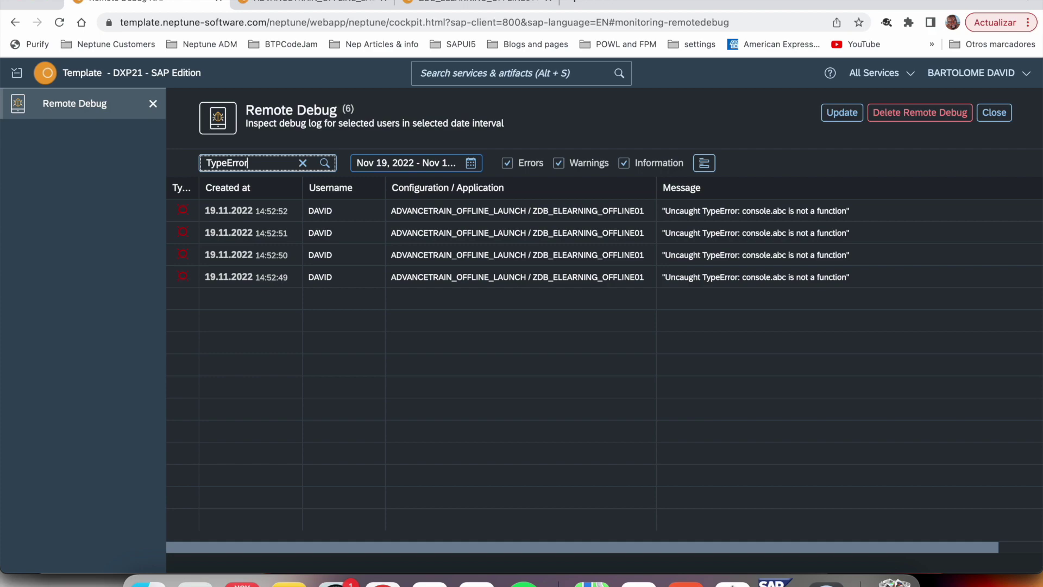